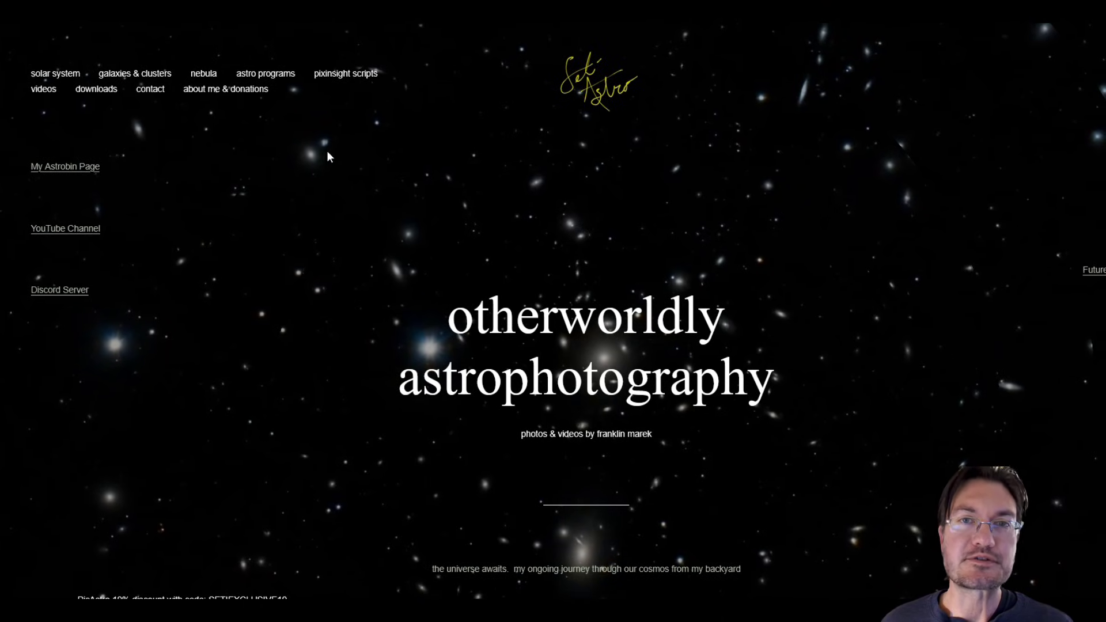
Open the Seti Astro Suite Pro product page and scroll down to its Releases download links.
left_click(280, 102)
scroll(542, 288, "down", 8)
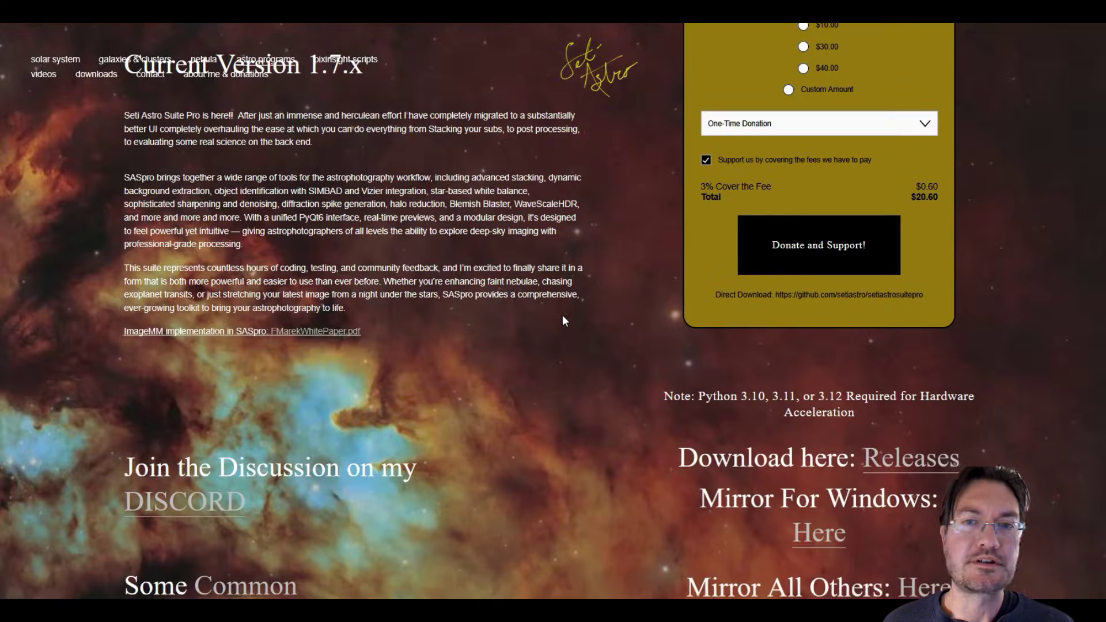
scroll(564, 321, "down", 2)
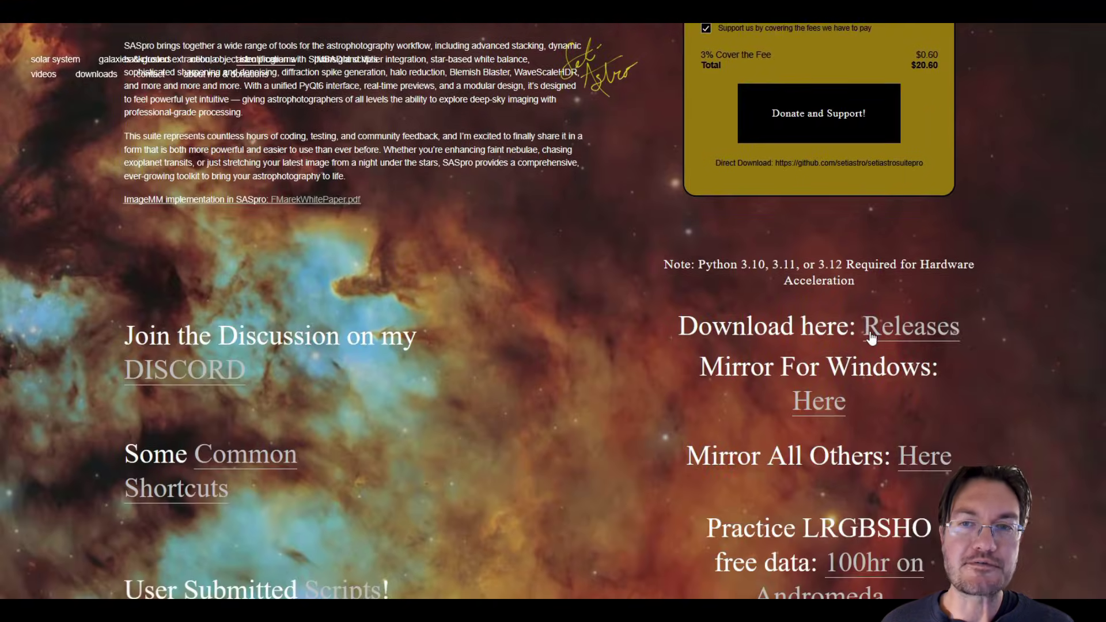
scroll(749, 323, "down", 2)
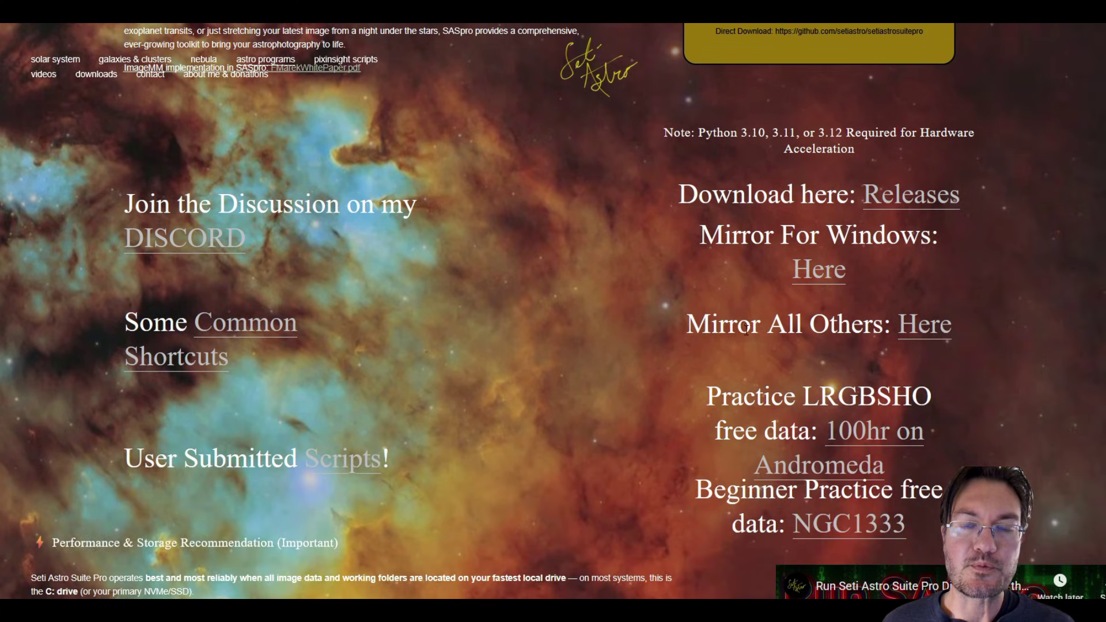
scroll(749, 334, "down", 7)
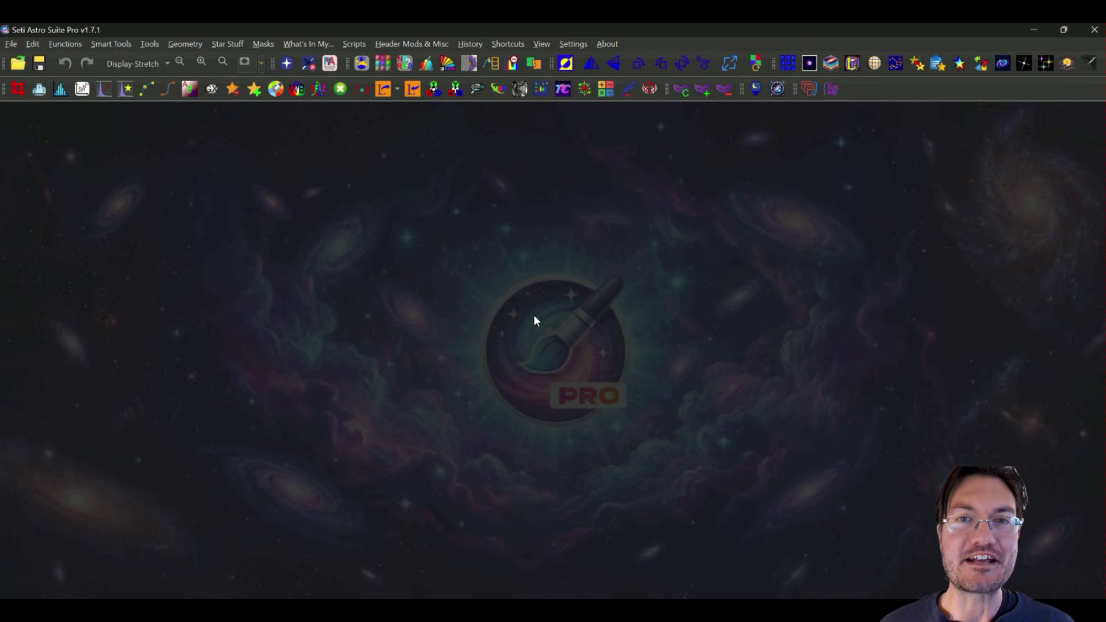
left_click(875, 64)
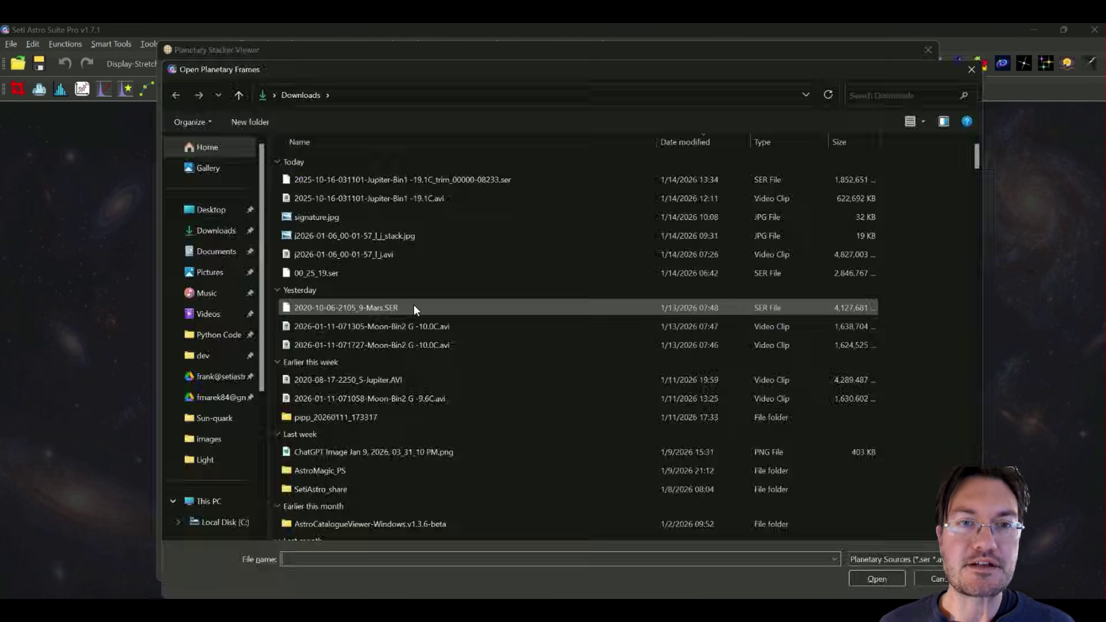
double_click(397, 380)
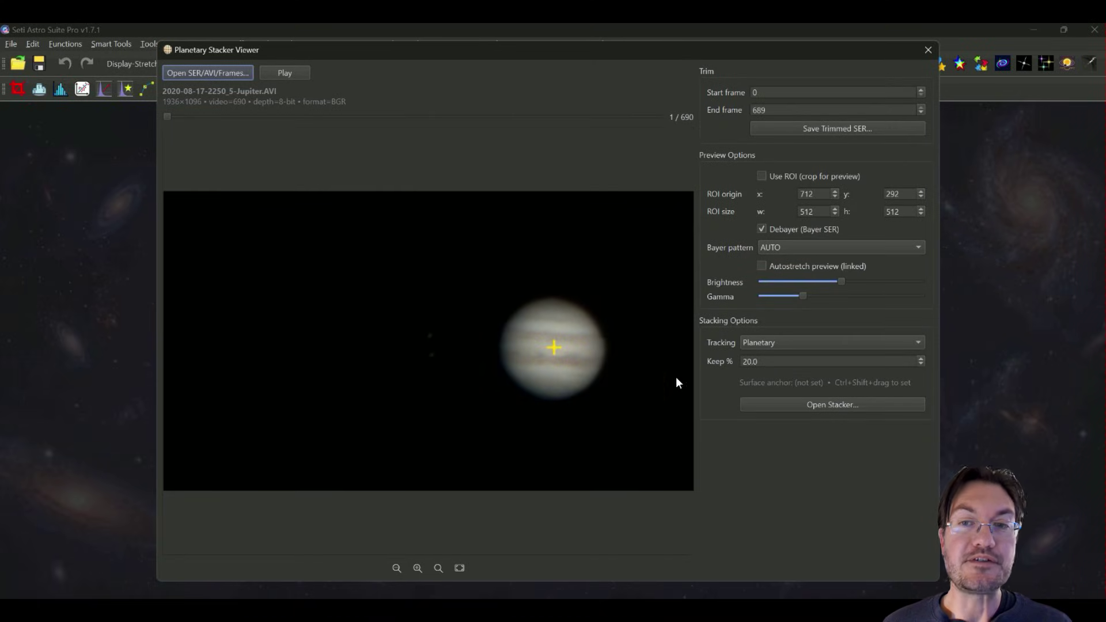
left_click(780, 408)
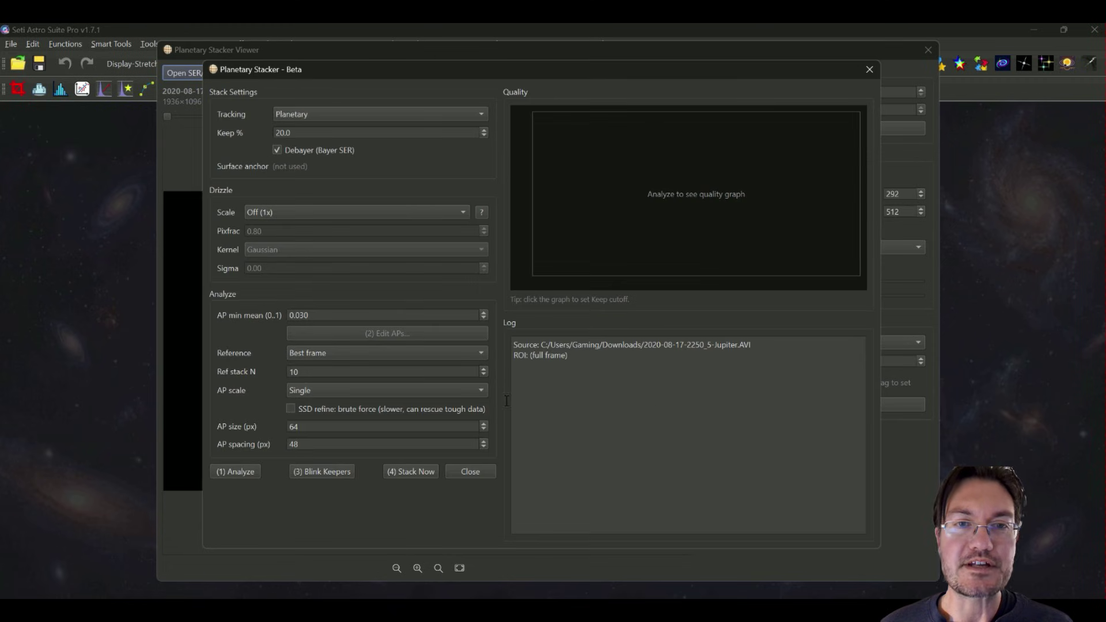
left_click(230, 472)
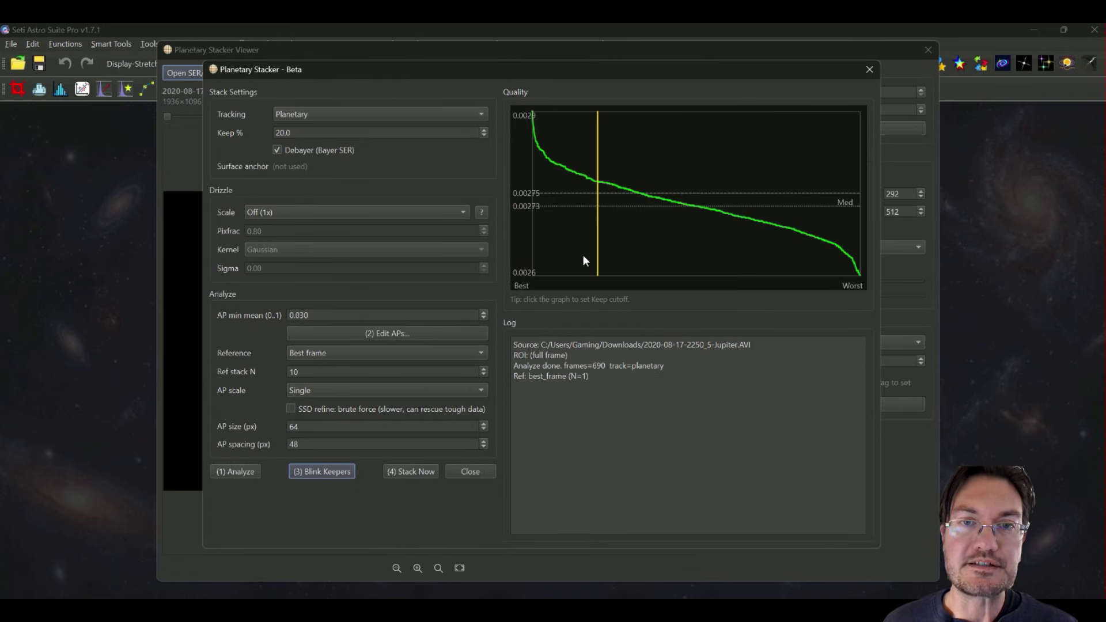
Start the Blink Keepers review, step through the first keepers and reject keeper #2.
left_click(317, 474)
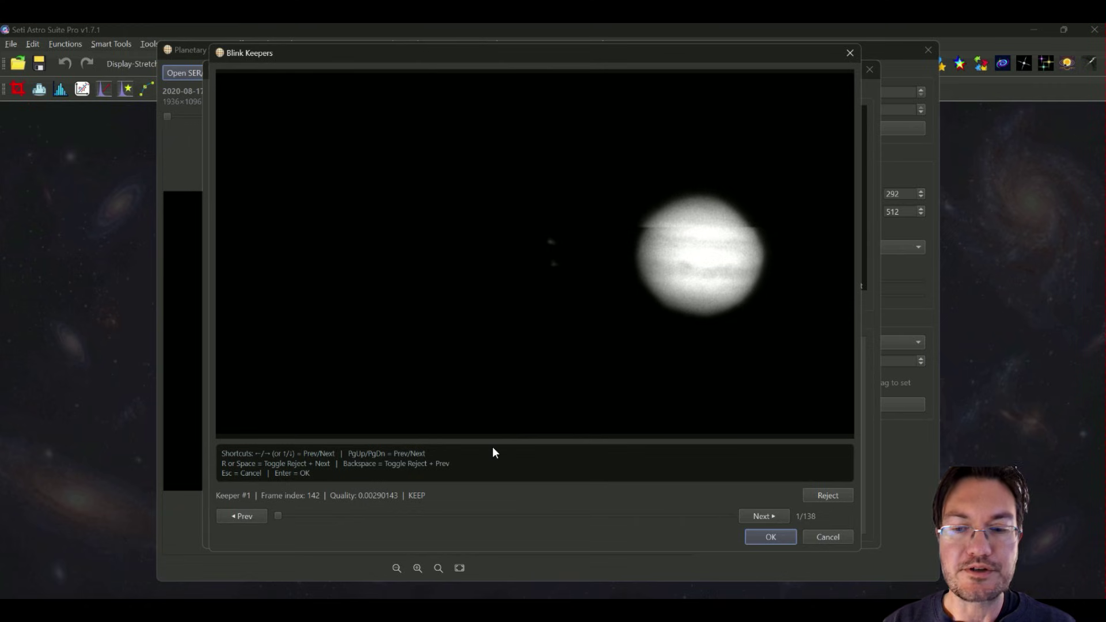
key("Right")
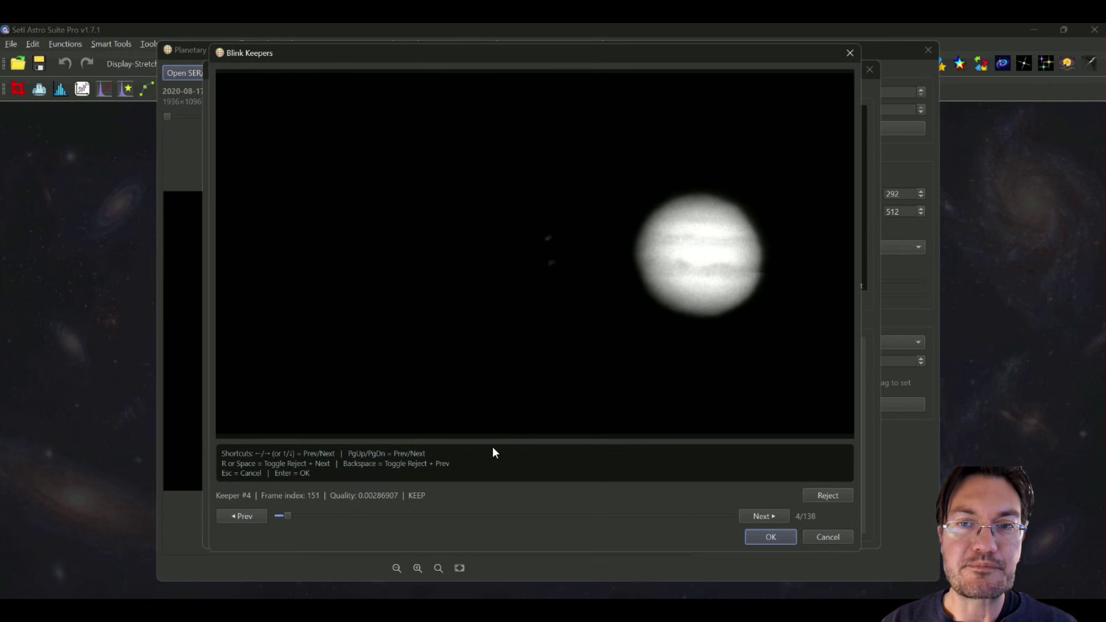
key("Left")
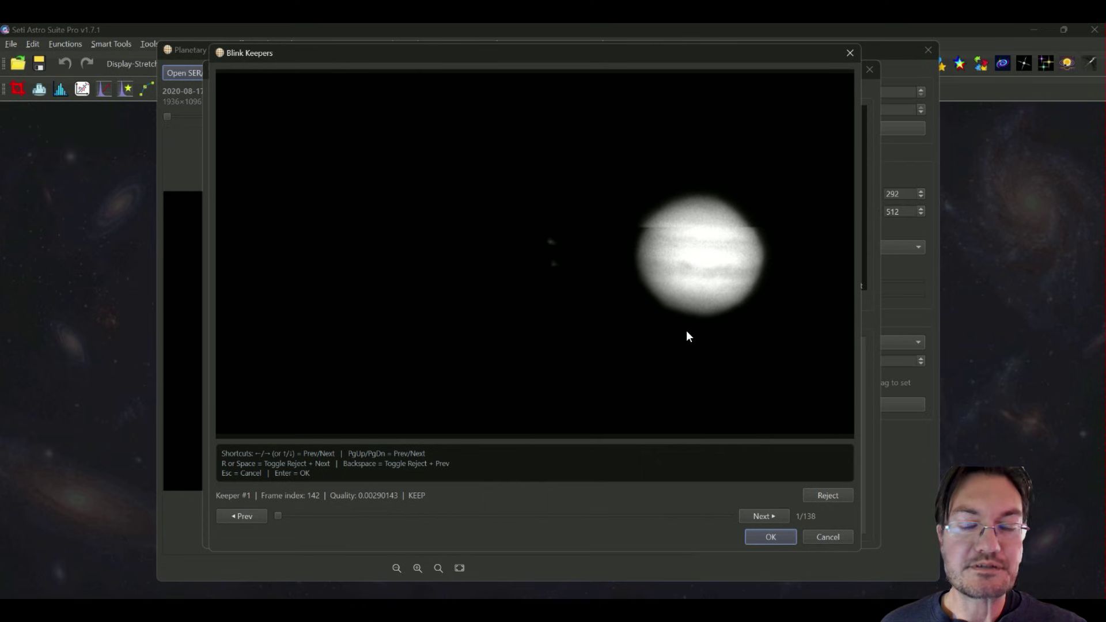
key("Right")
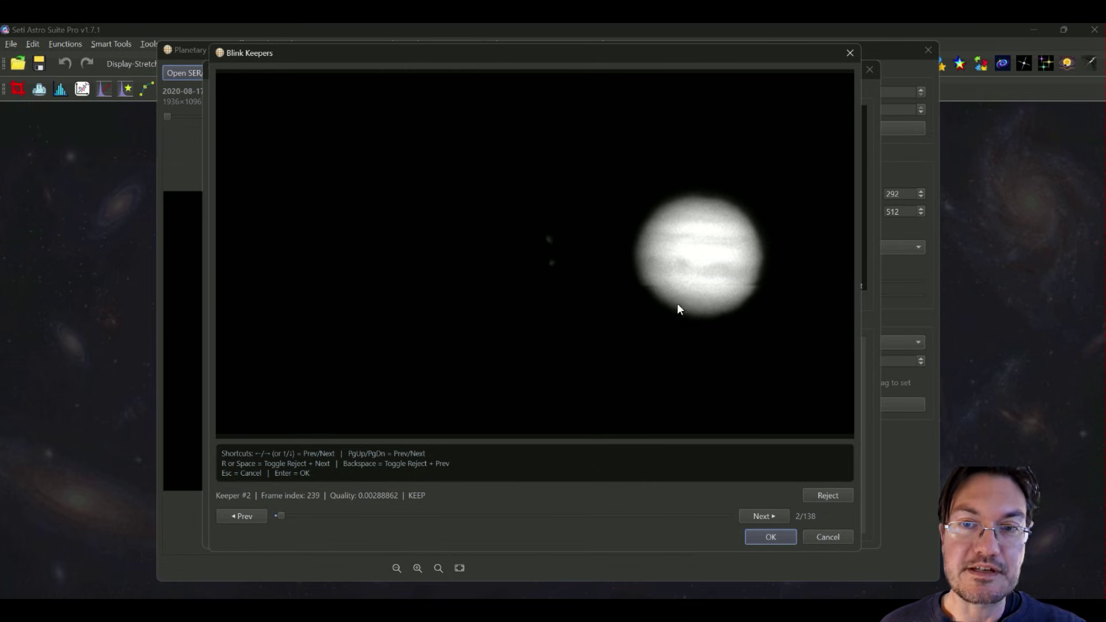
key("Right")
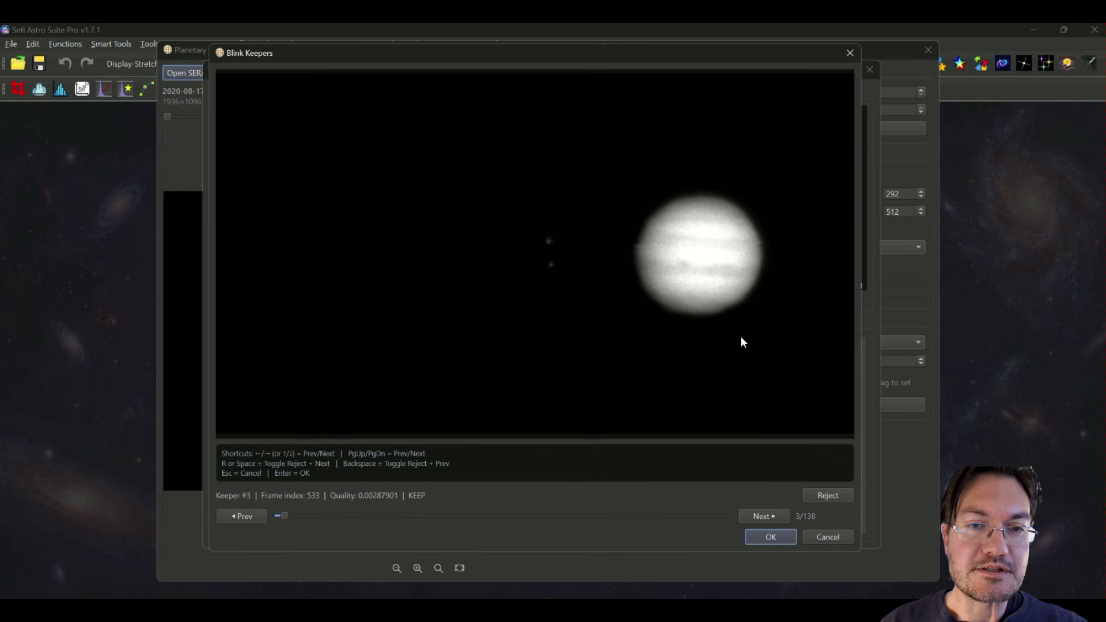
key("BackSpace")
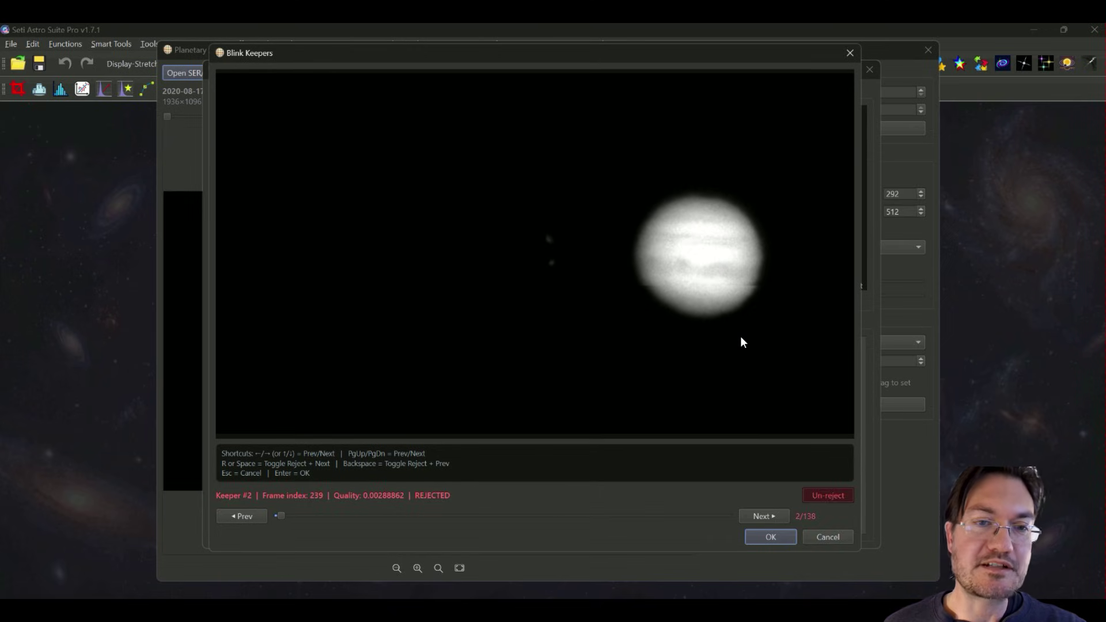
Step forward through the remaining kept frames to check their quality.
key("Right")
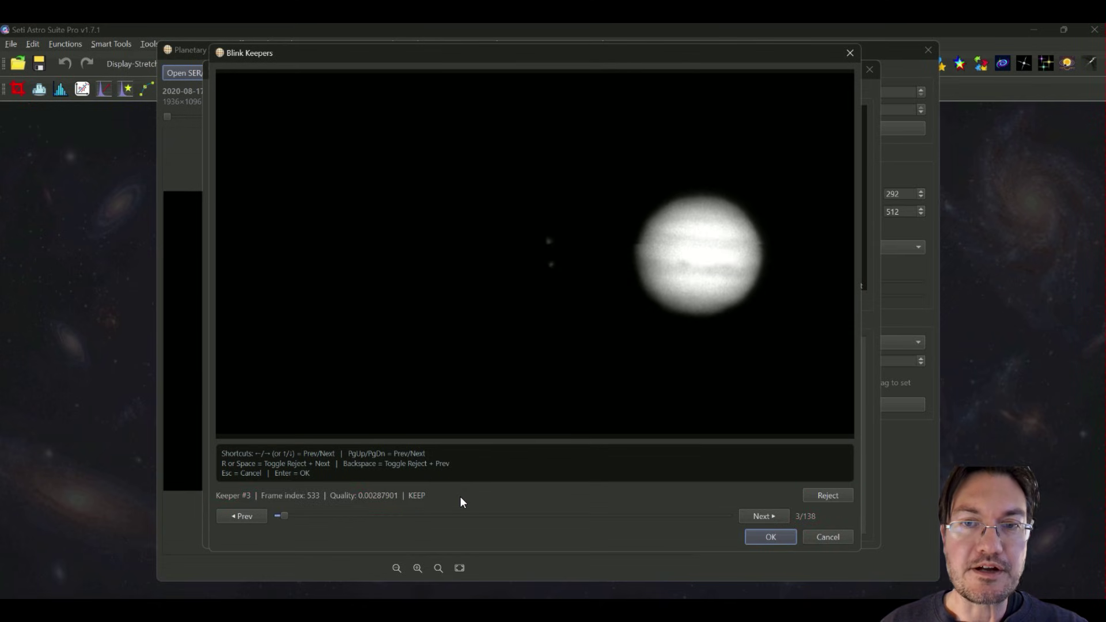
key("Right")
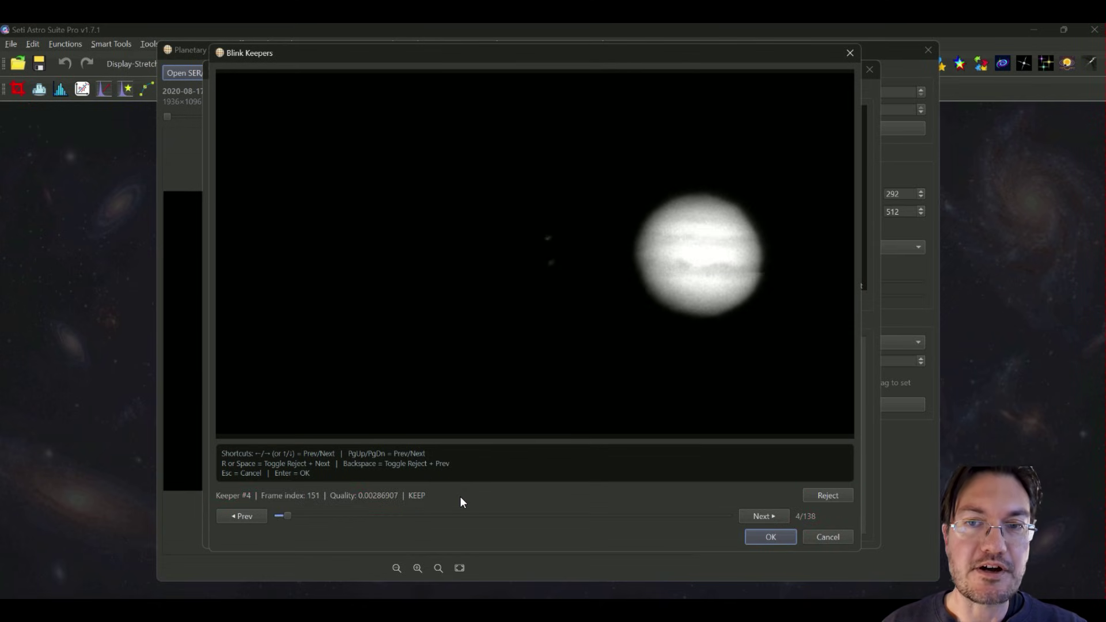
key("Right")
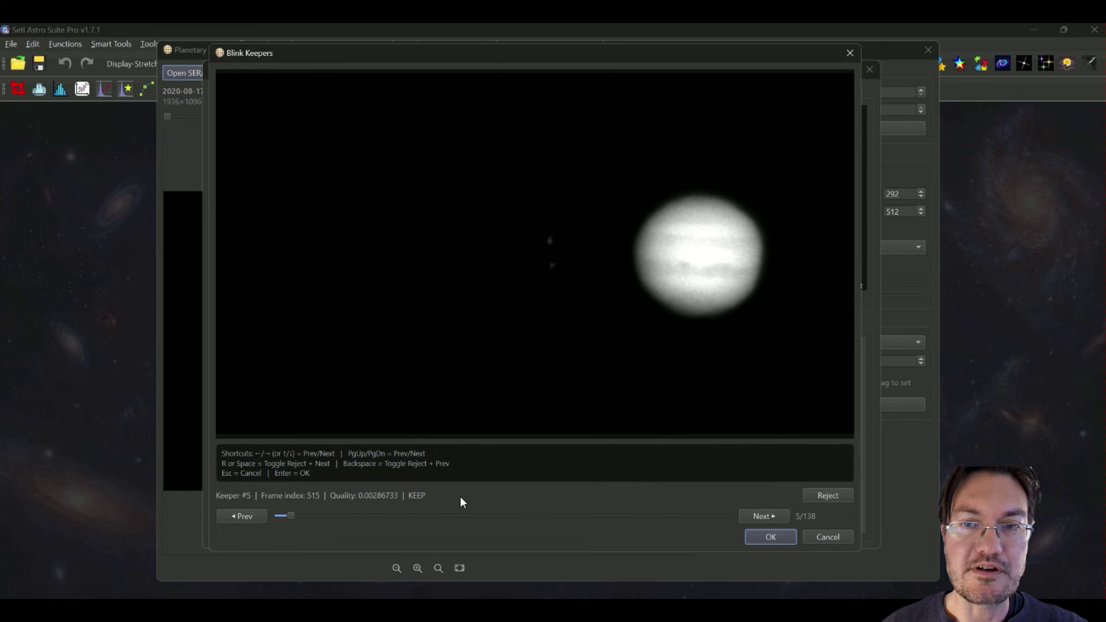
key("Right")
key("Right")
key("Right")
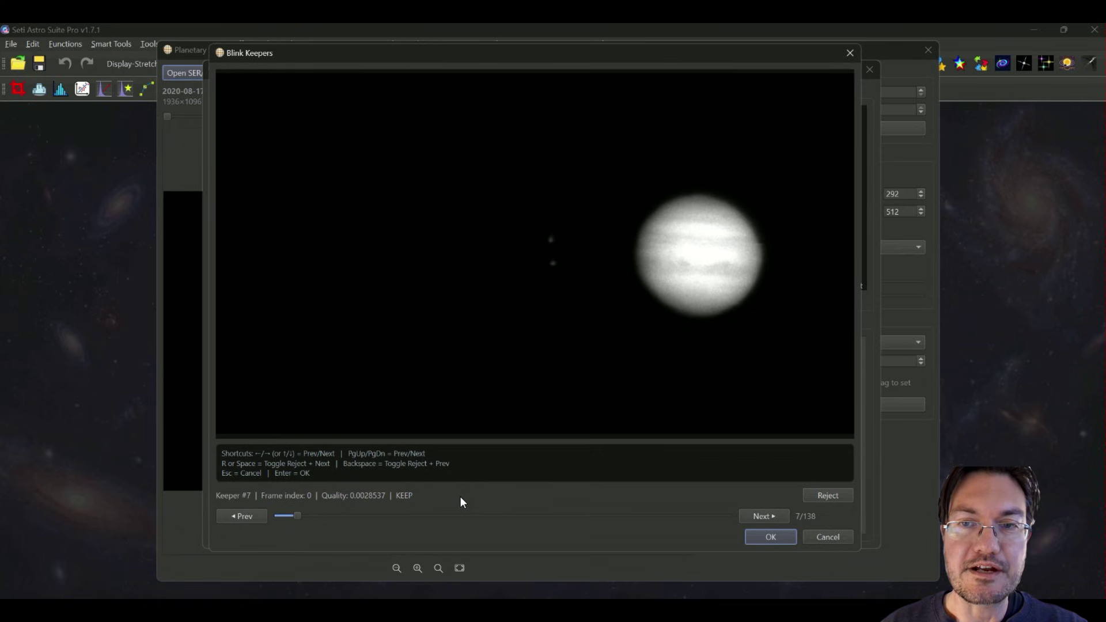
key("Right")
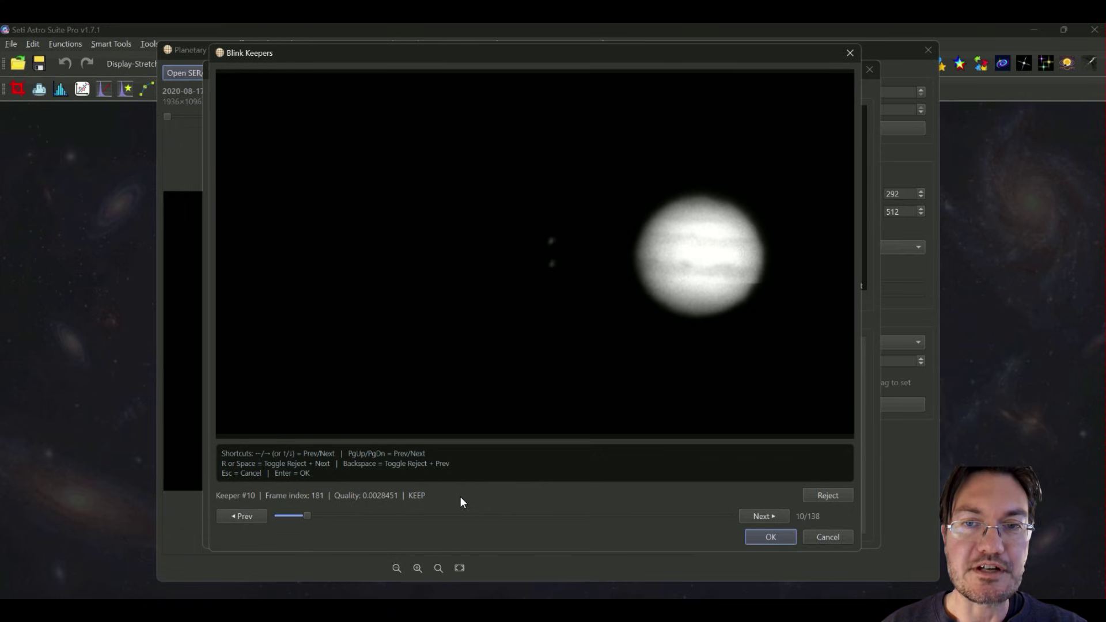
key("Right")
key("Right")
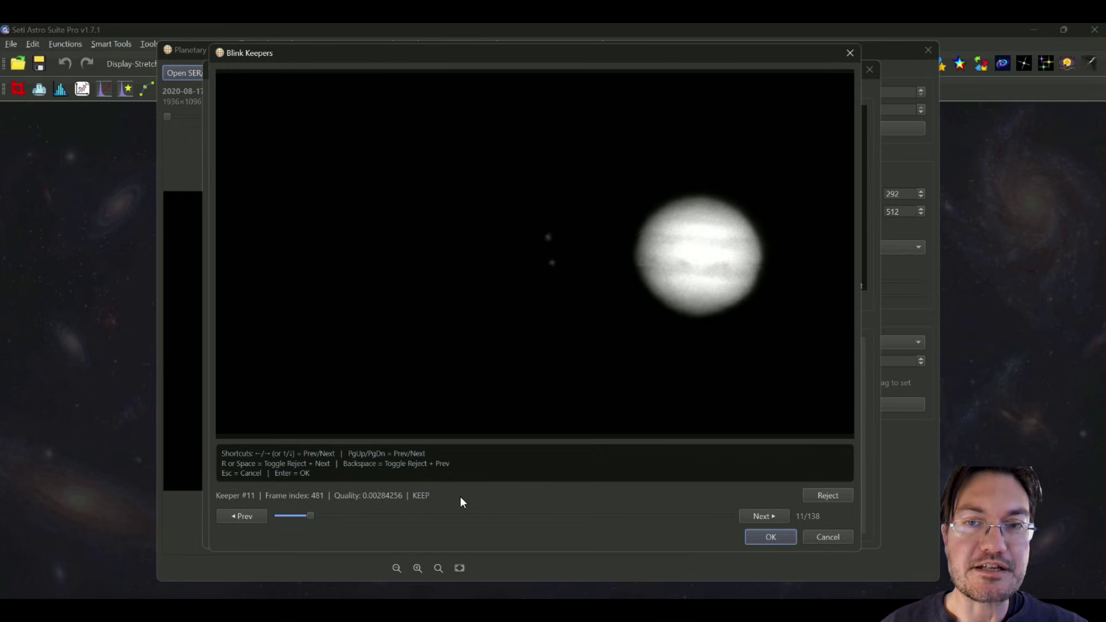
key("Right")
key("Right")
key("Right")
key("Right")
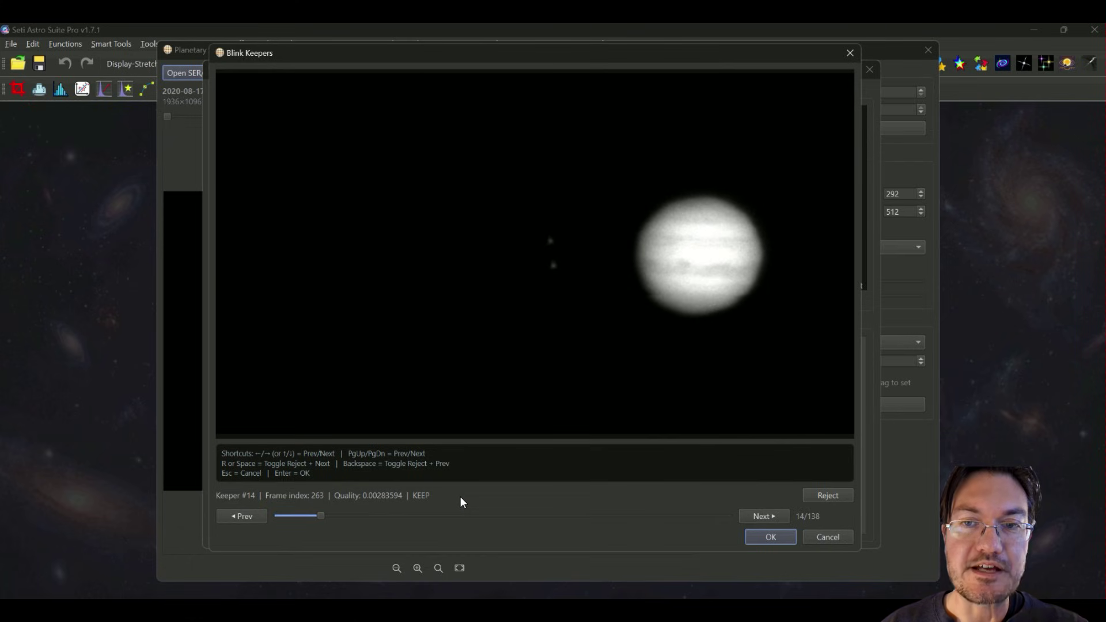
key("Right")
key("Right")
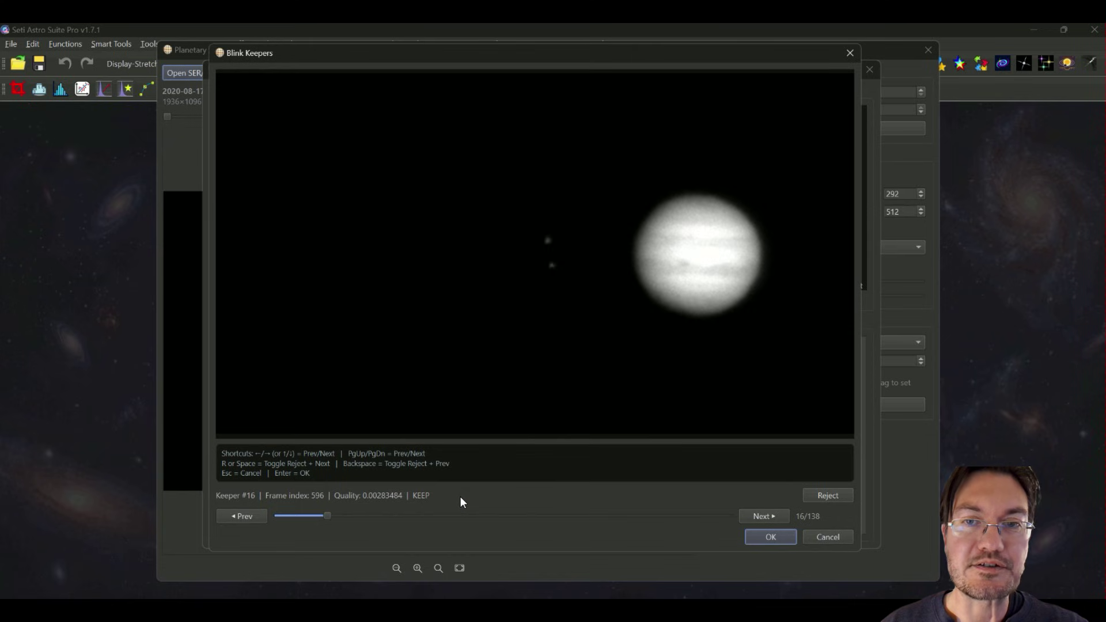
key("Right")
key("Right")
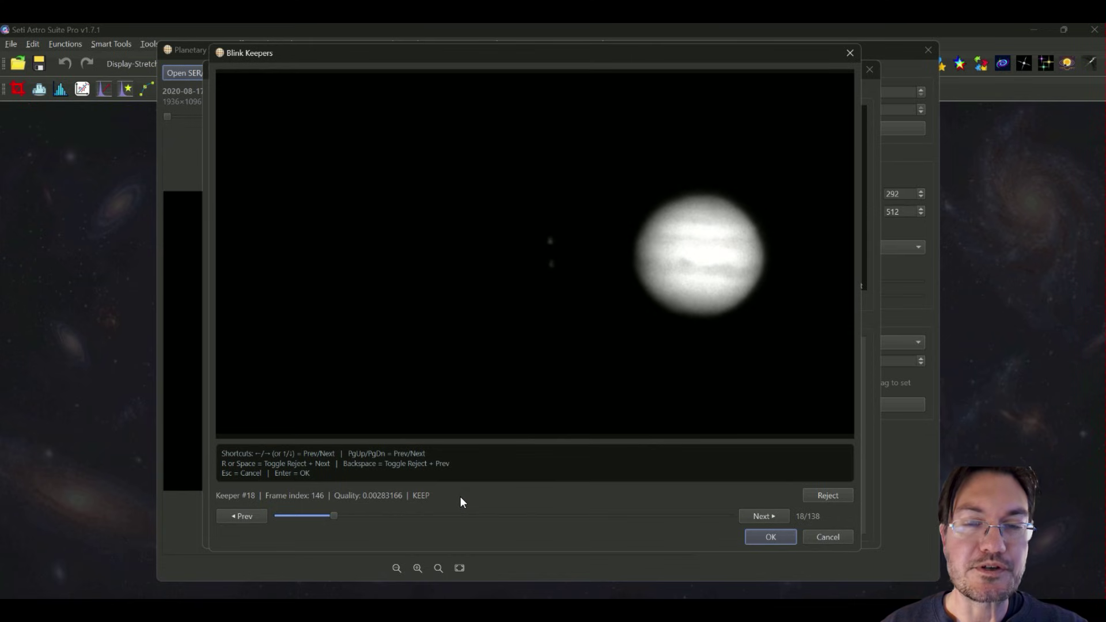
key("Right")
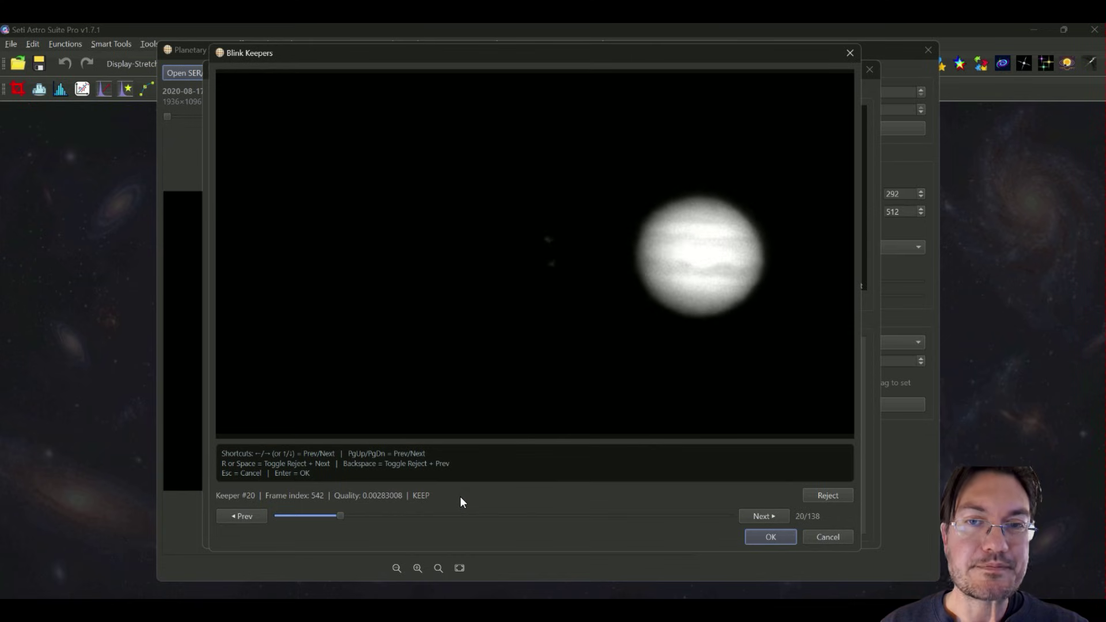
key("Right")
key("Right")
key("Right")
key("Right")
key("Right")
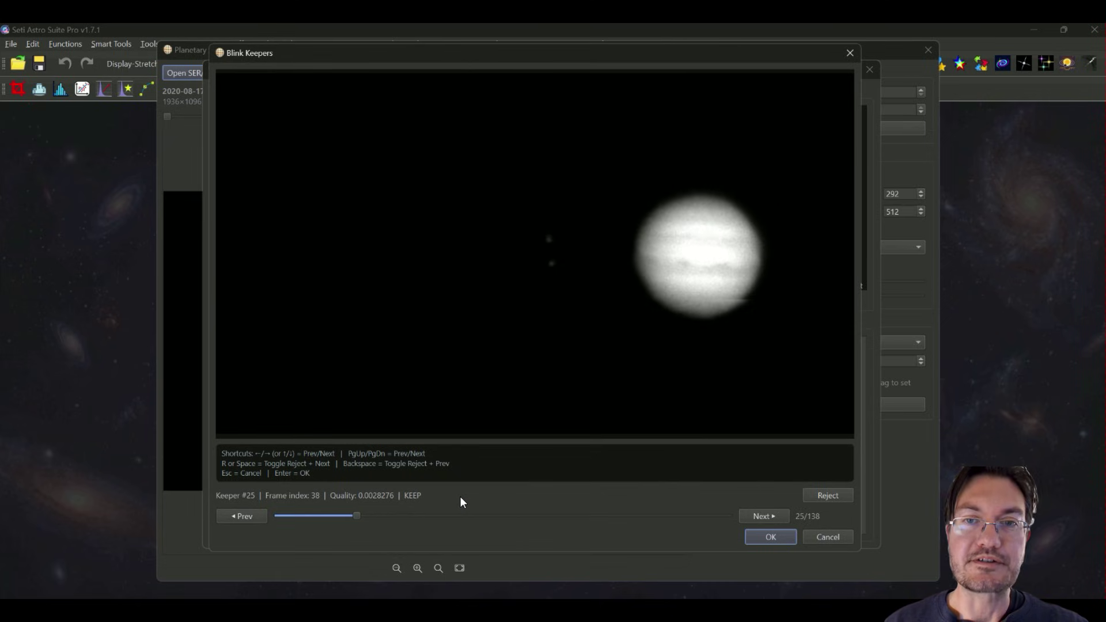
key("Right")
key("Right")
key("Right")
key("Right")
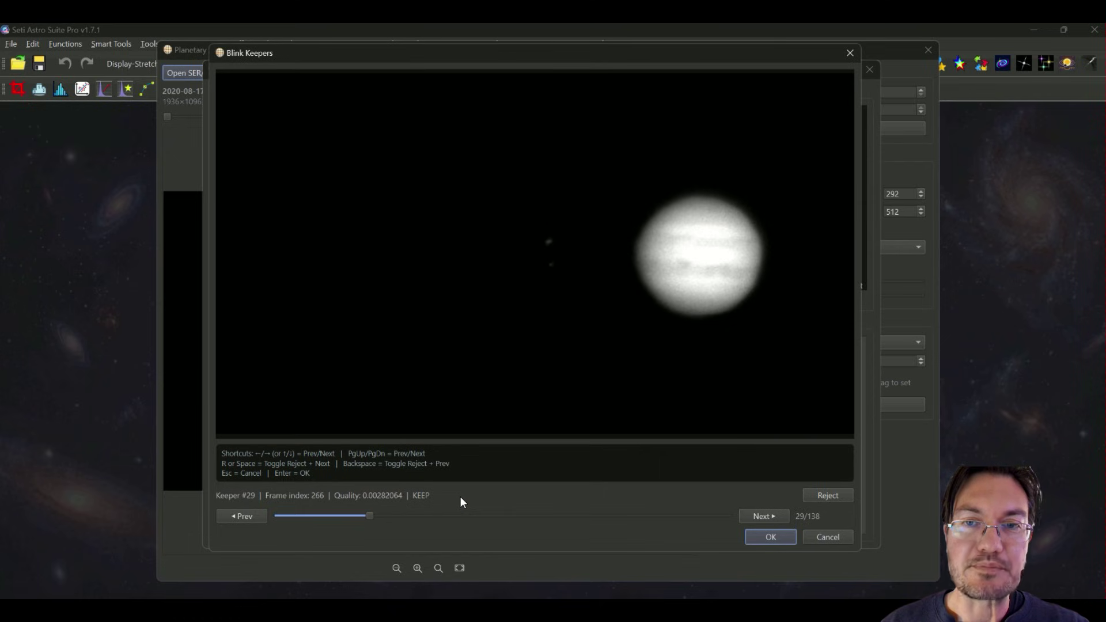
key("Right")
key("Right")
key("Right")
key("Right")
key("Right")
key("Right")
key("Right")
key("Right")
key("Right")
key("Right")
key("Right")
key("Right")
key("Right")
key("Right")
key("Right")
key("Right")
key("Right")
key("Right")
key("Right")
key("Right")
key("Right")
key("Right")
key("Right")
key("Right")
key("Right")
key("Right")
key("Right")
key("Right")
key("Right")
key("Right")
key("Right")
key("Right")
key("Right")
key("Right")
key("Right")
key("Right")
key("Right")
key("Right")
key("Right")
key("Right")
key("Right")
key("Right")
key("Right")
key("Right")
key("Right")
key("Right")
key("Right")
key("Right")
key("Right")
key("Right")
key("Right")
key("Right")
key("Right")
key("Right")
key("Right")
key("Right")
key("Right")
key("Right")
key("Right")
key("Right")
key("Right")
Reject the final kept frame, confirm, stack the 105 keepers and close the stacker windows.
key("r")
left_click(758, 538)
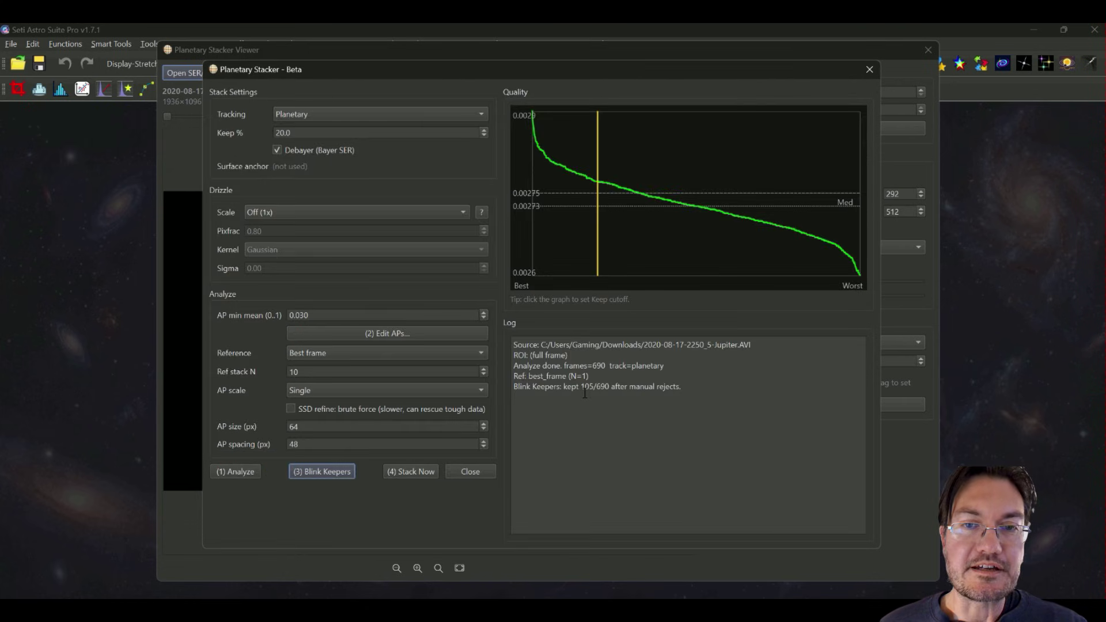
left_click(410, 472)
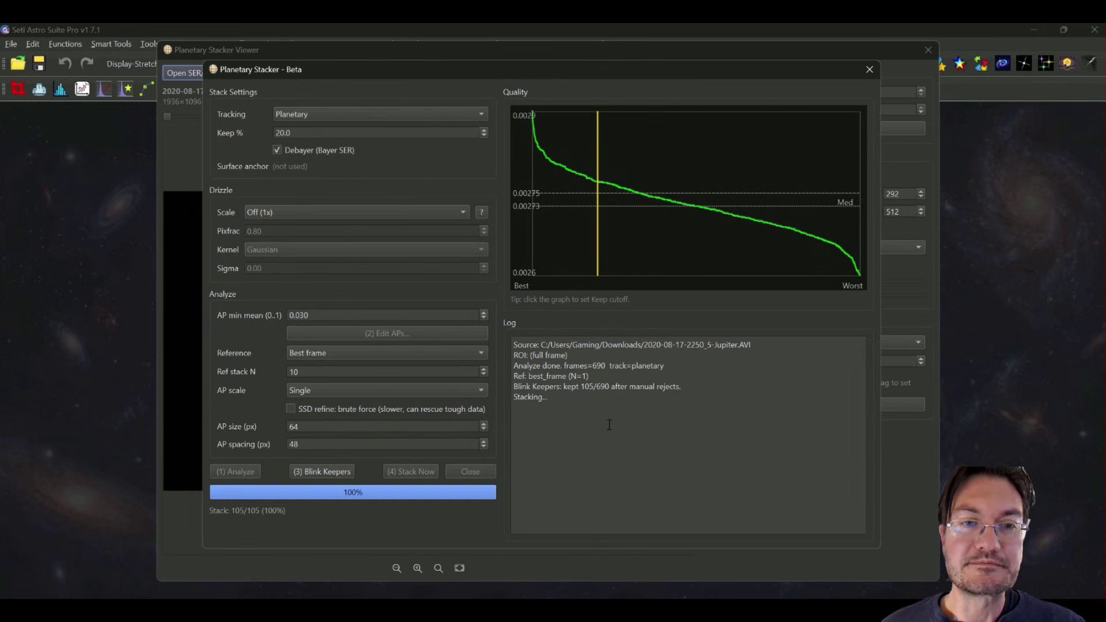
left_click(870, 70)
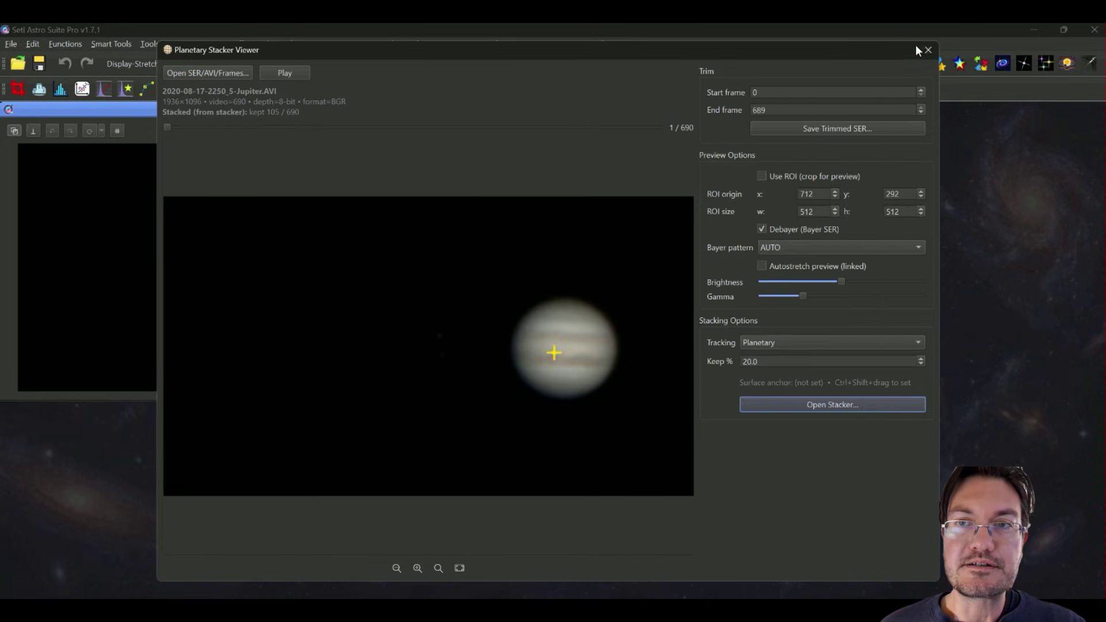
left_click(927, 49)
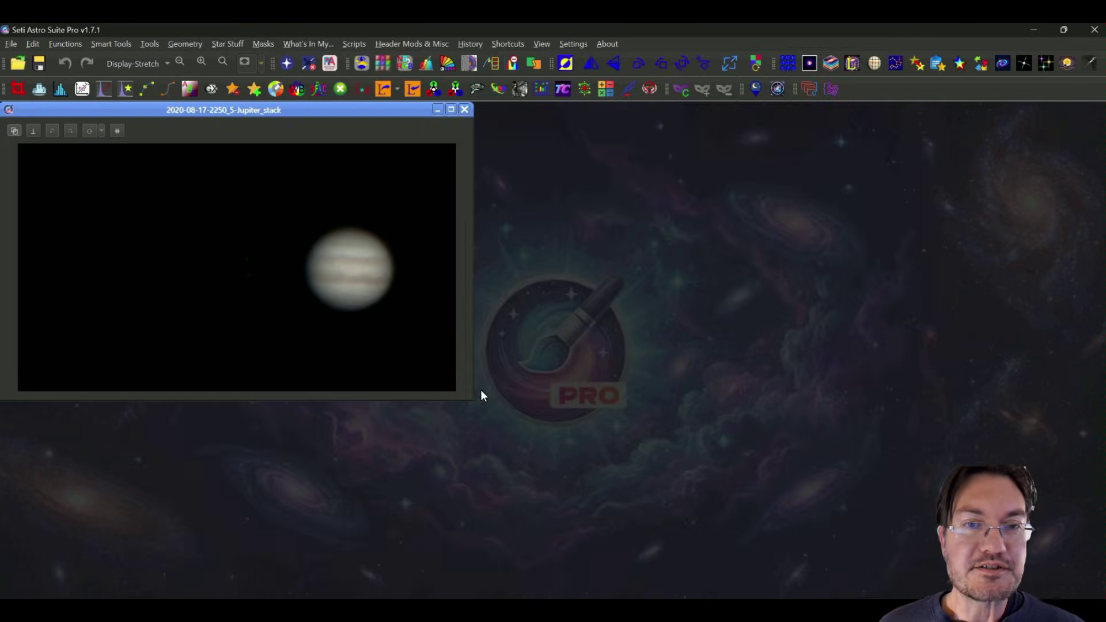
Enlarge the Jupiter_stack window, then zoom and pan until the planet fills it.
left_click_drag(472, 399, 857, 533)
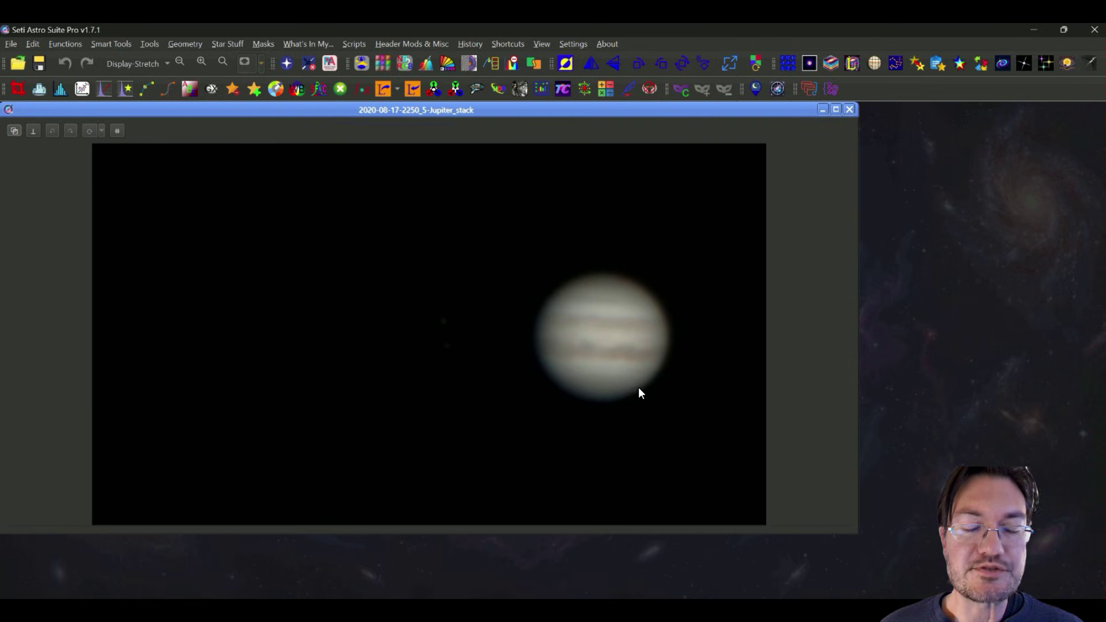
scroll(637, 382, "up", 1)
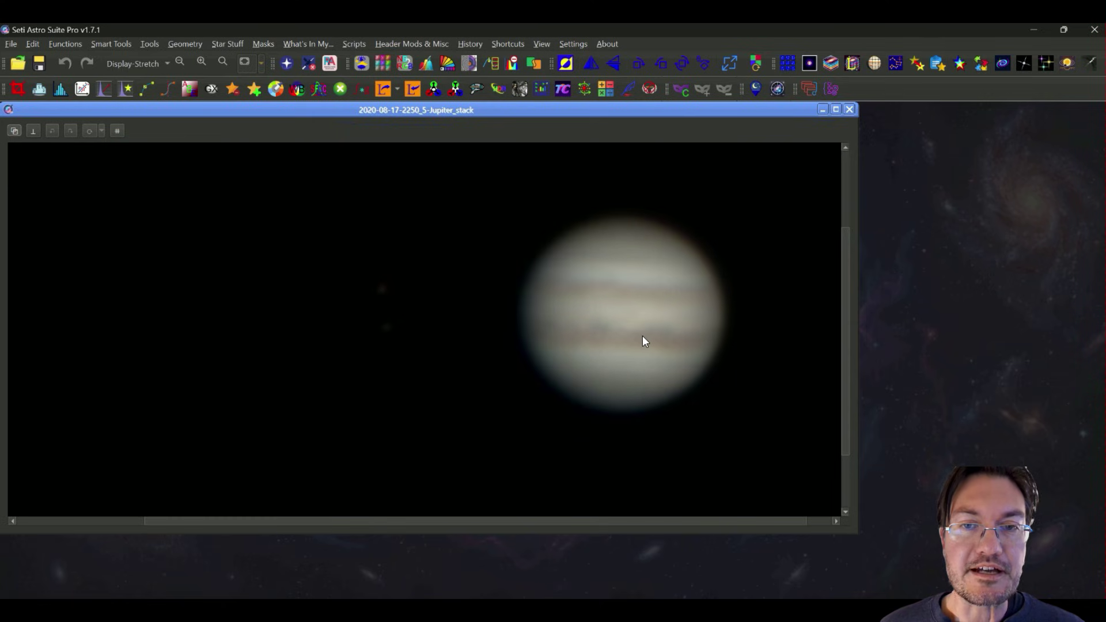
left_click_drag(642, 340, 510, 346)
scroll(559, 348, "up", 1)
scroll(570, 343, "up", 1)
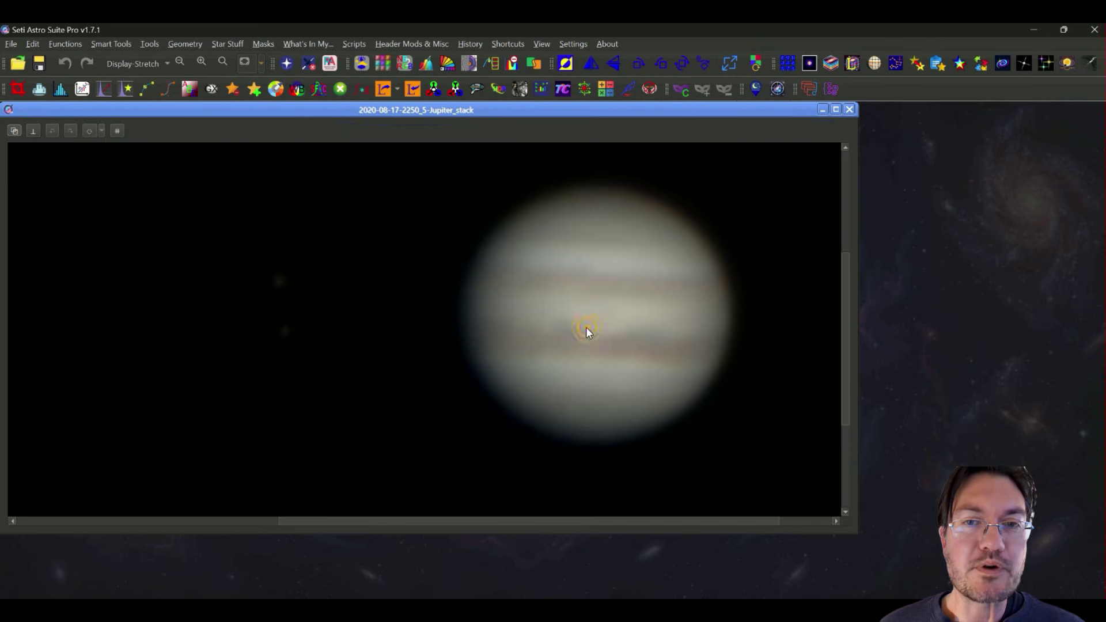
left_click_drag(575, 330, 548, 342)
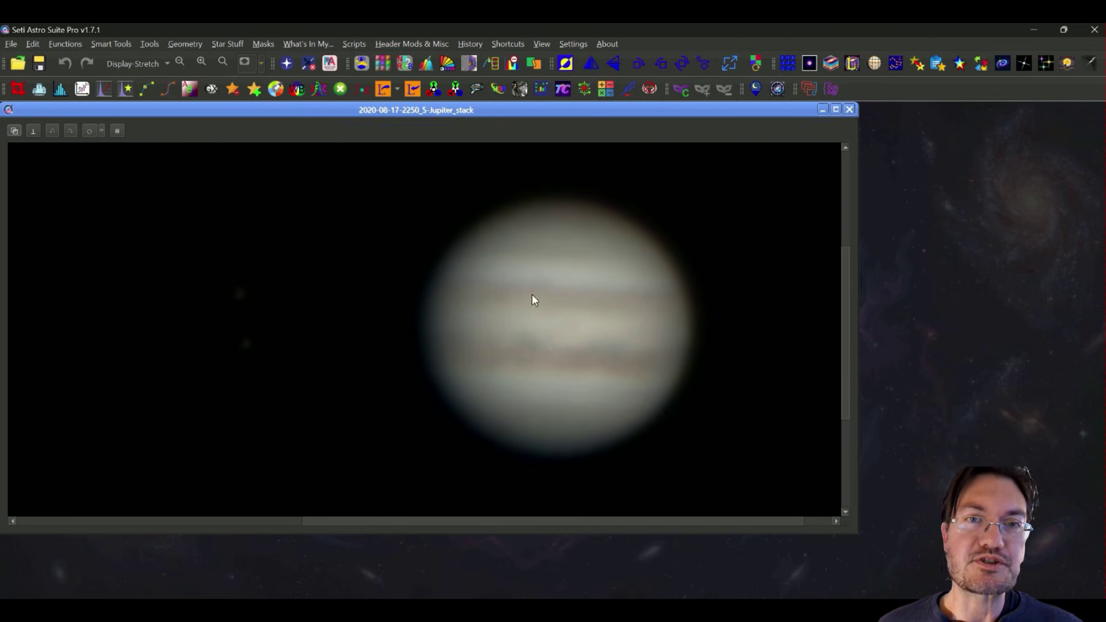
Apply a first multiscale decomposition pass with layer 4's gain raised to about 3.15.
left_click(490, 64)
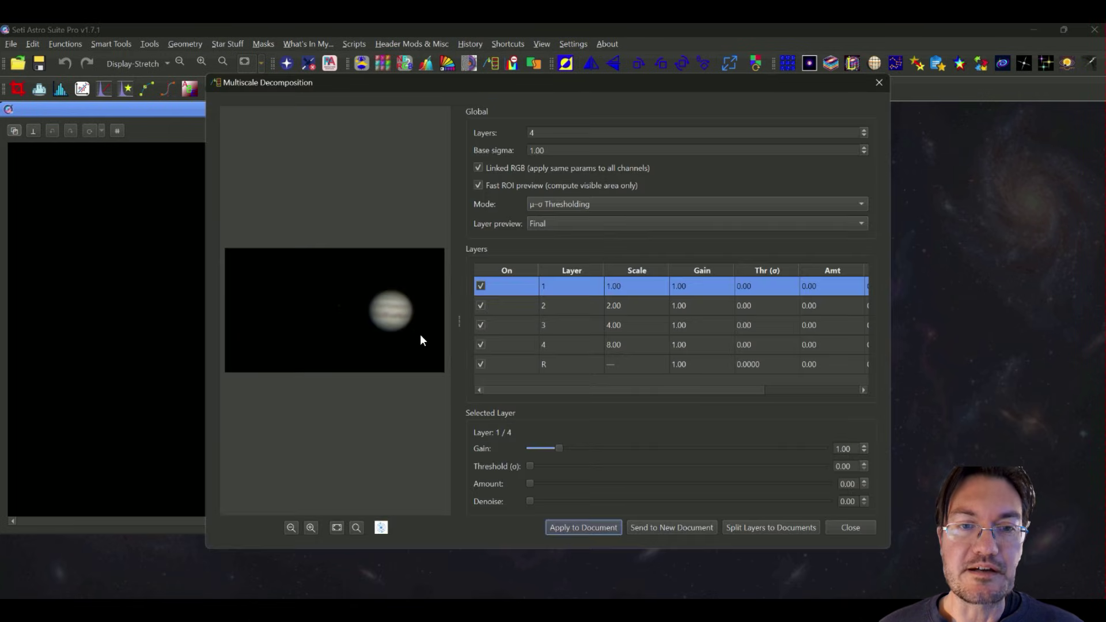
left_click(357, 528)
left_click(639, 325)
left_click(639, 345)
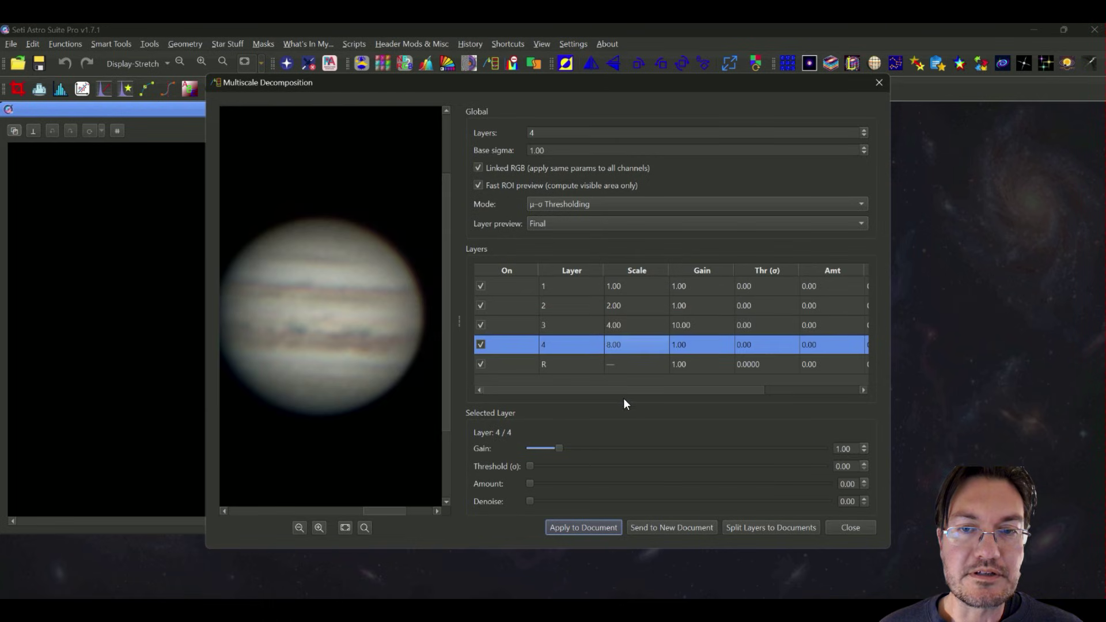
left_click_drag(567, 452, 625, 454)
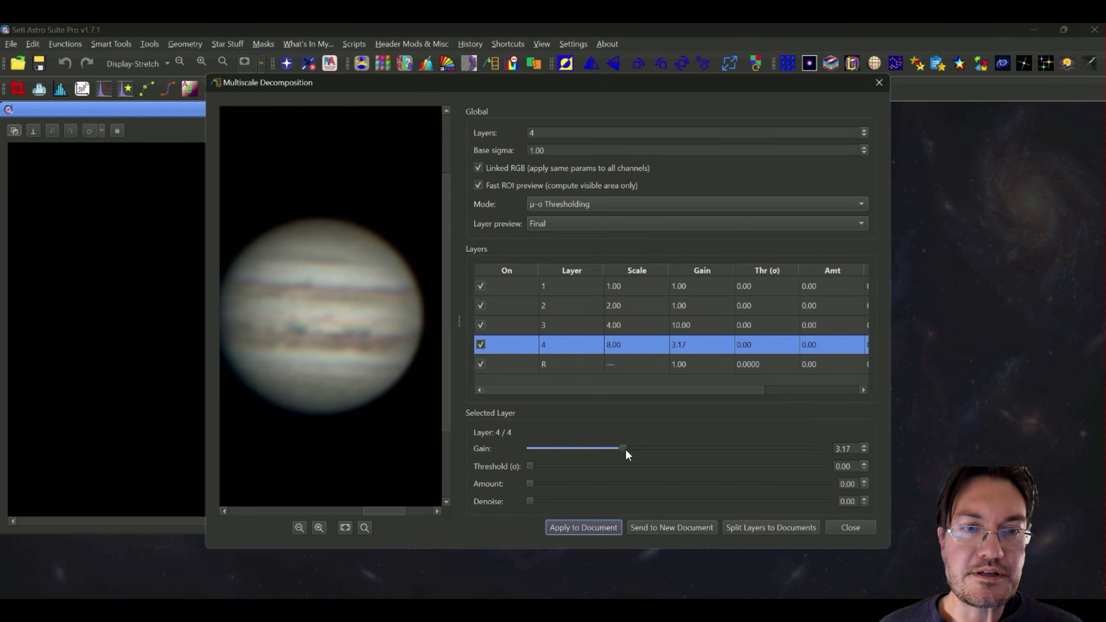
left_click(595, 529)
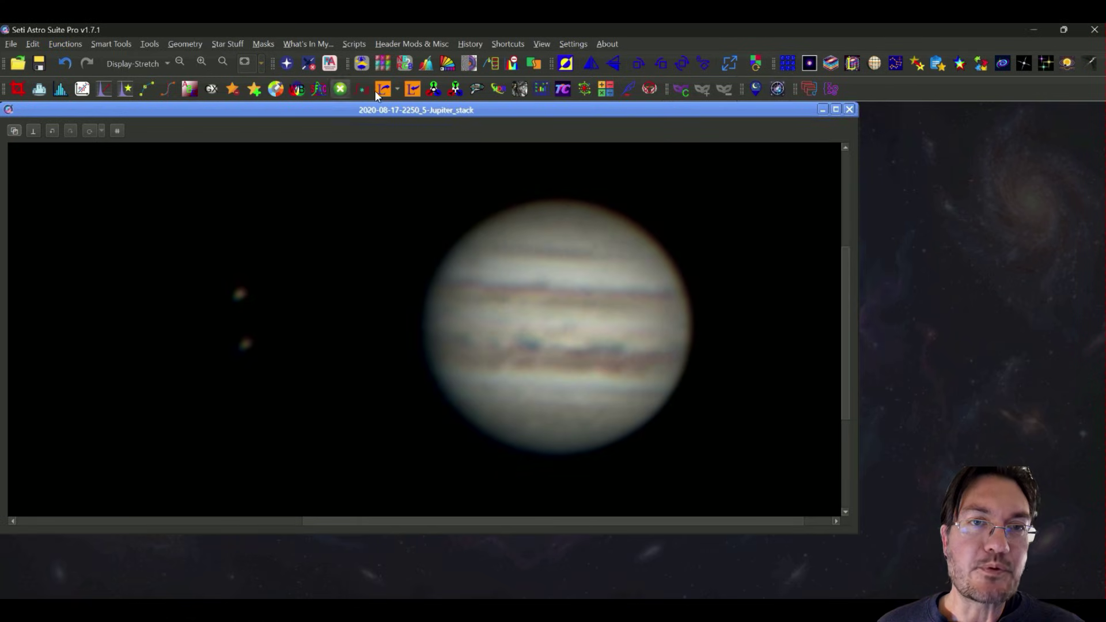
Reapply multiscale decomposition with layer 3 gain 2.48 and layer 4 gain 1.73.
left_click(490, 67)
left_click(621, 326)
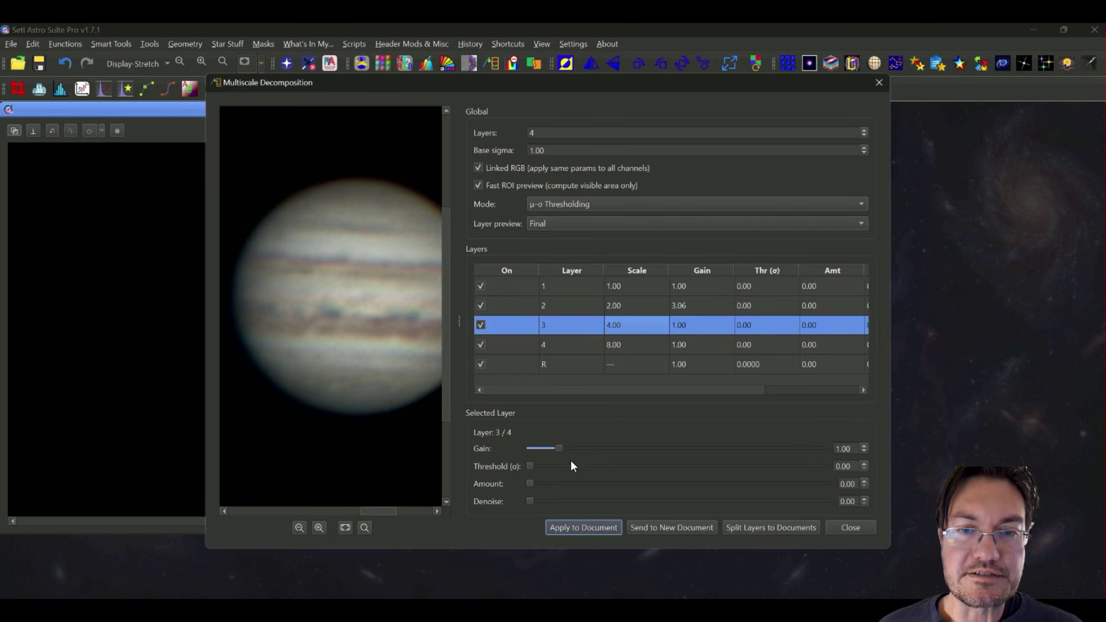
left_click_drag(558, 450, 602, 450)
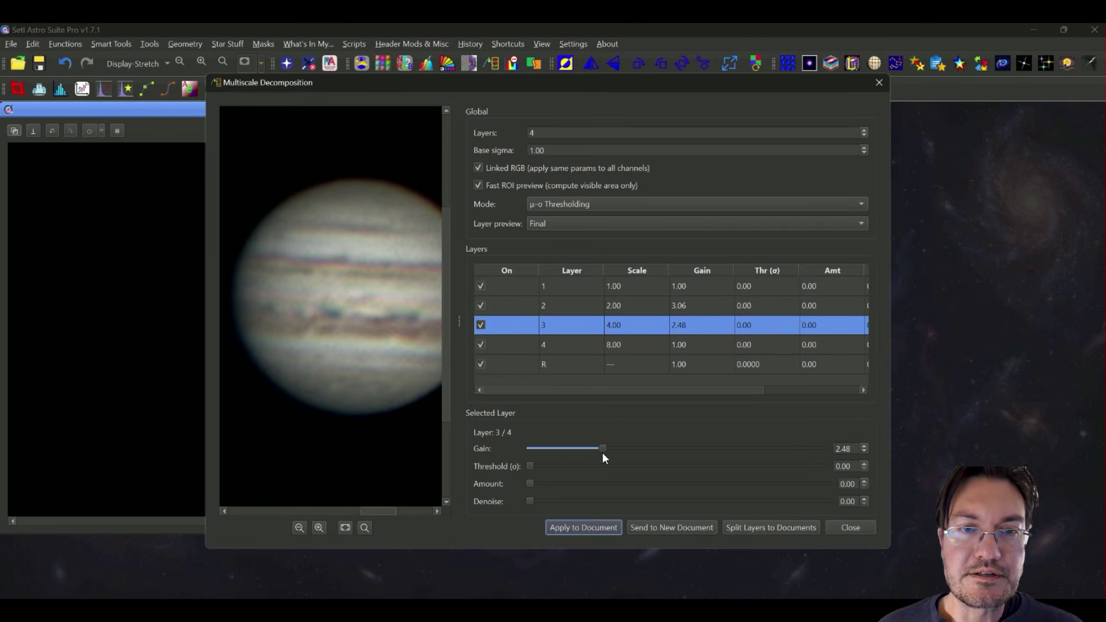
left_click(614, 344)
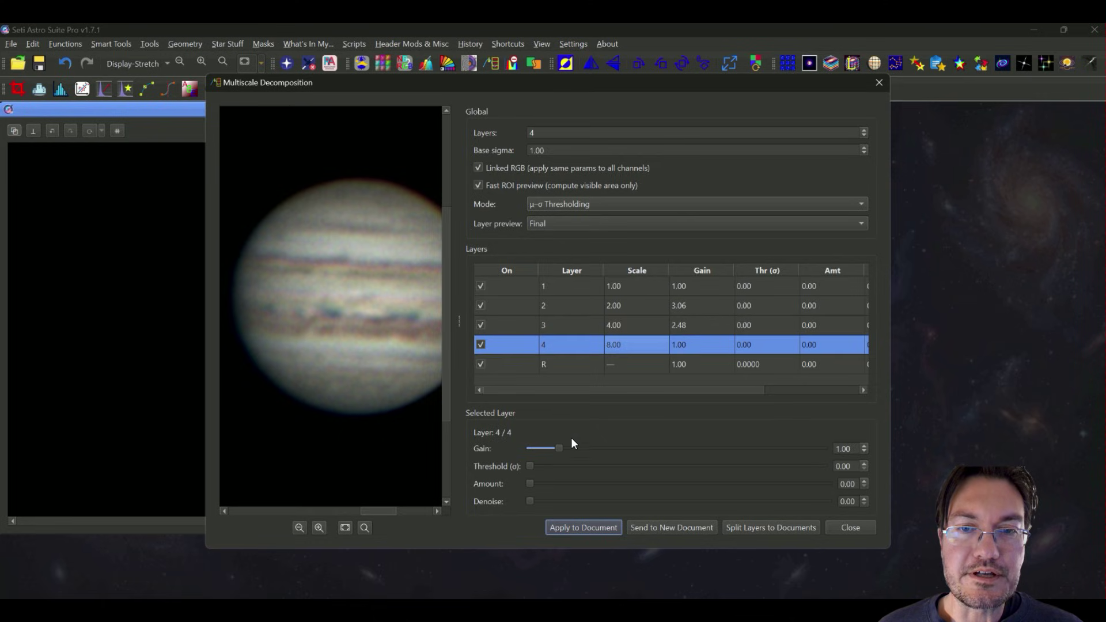
left_click_drag(560, 448, 582, 448)
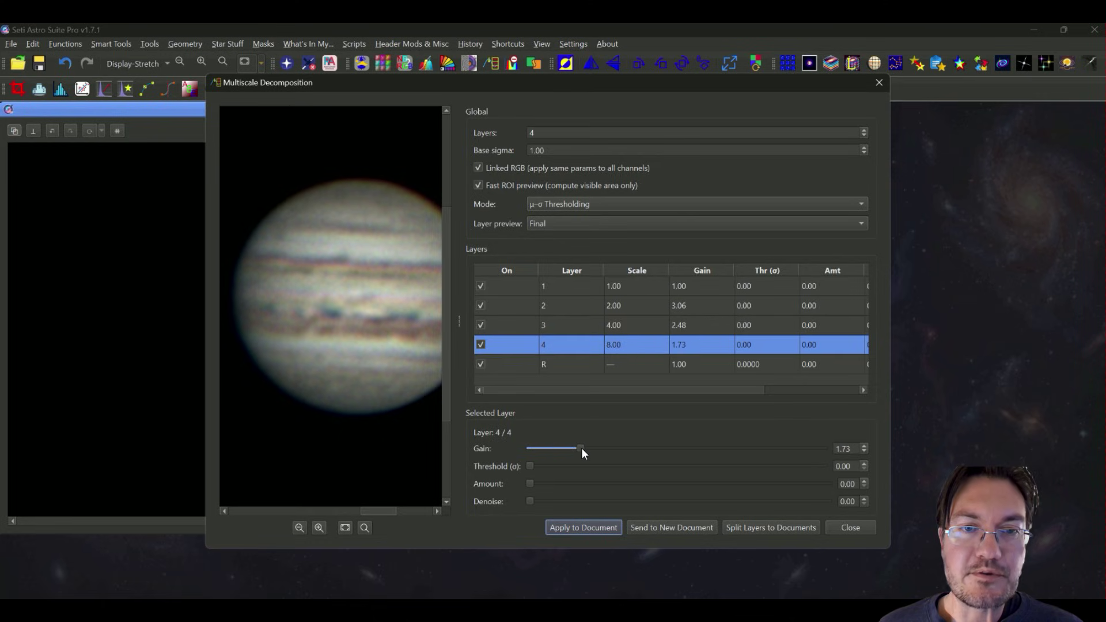
left_click(604, 526)
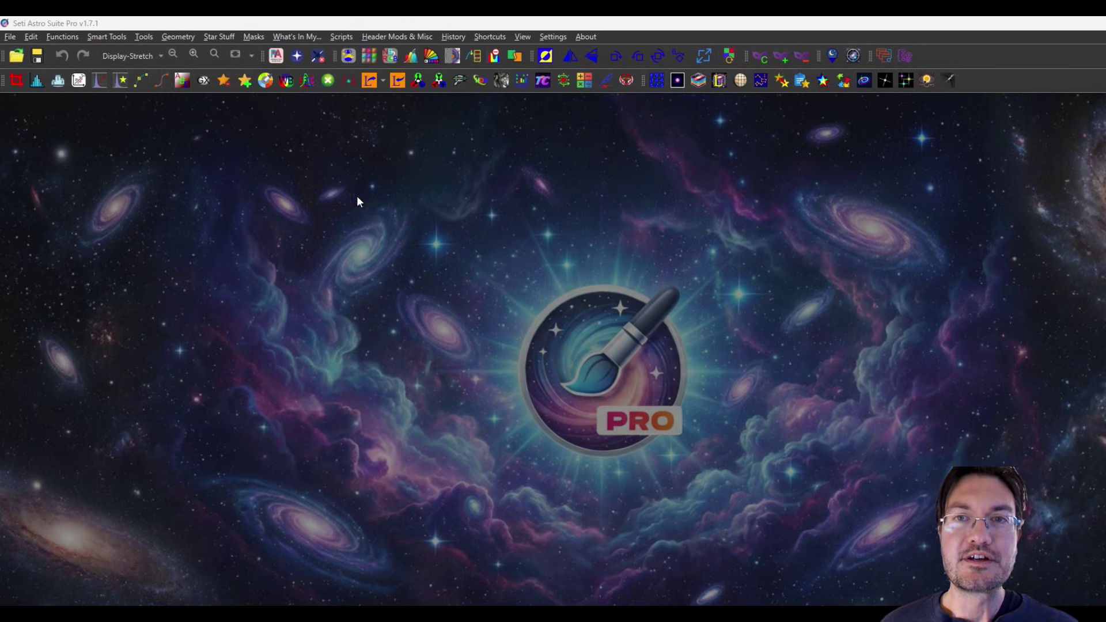
Load the Jupiter AVI video into the Planetary Stacker Viewer.
left_click(741, 80)
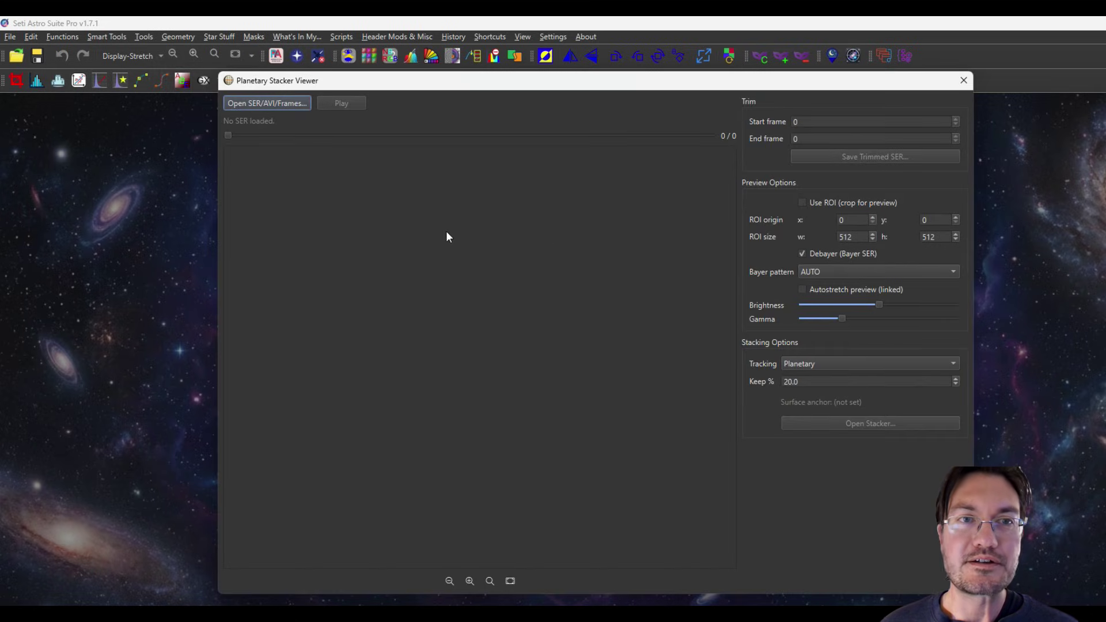
left_click(238, 105)
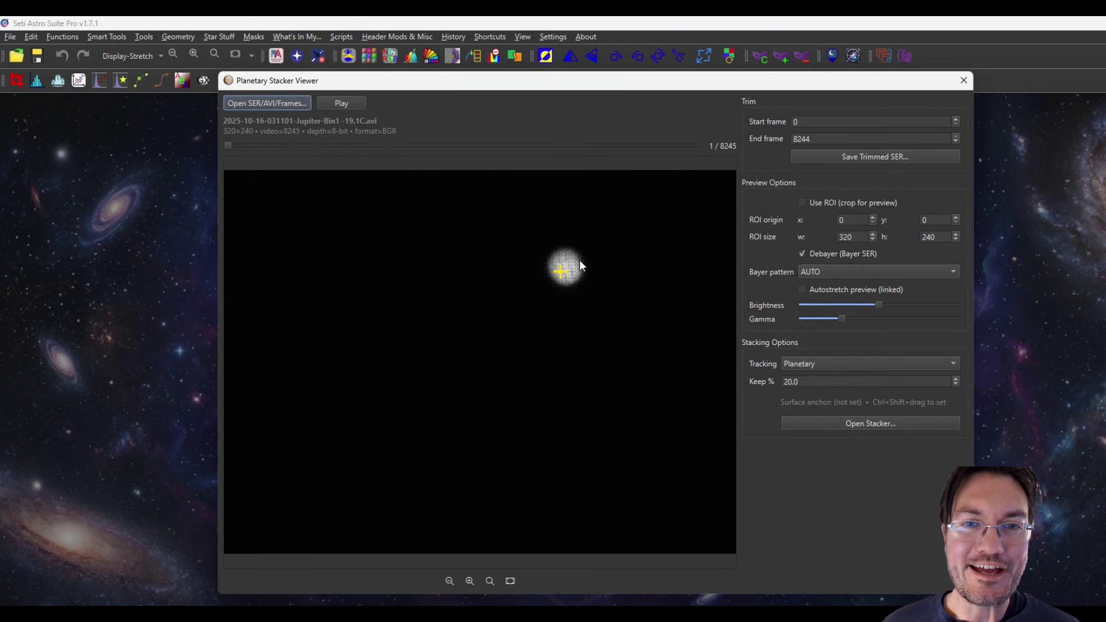
scroll(580, 261, "up", 2)
scroll(580, 259, "up", 3)
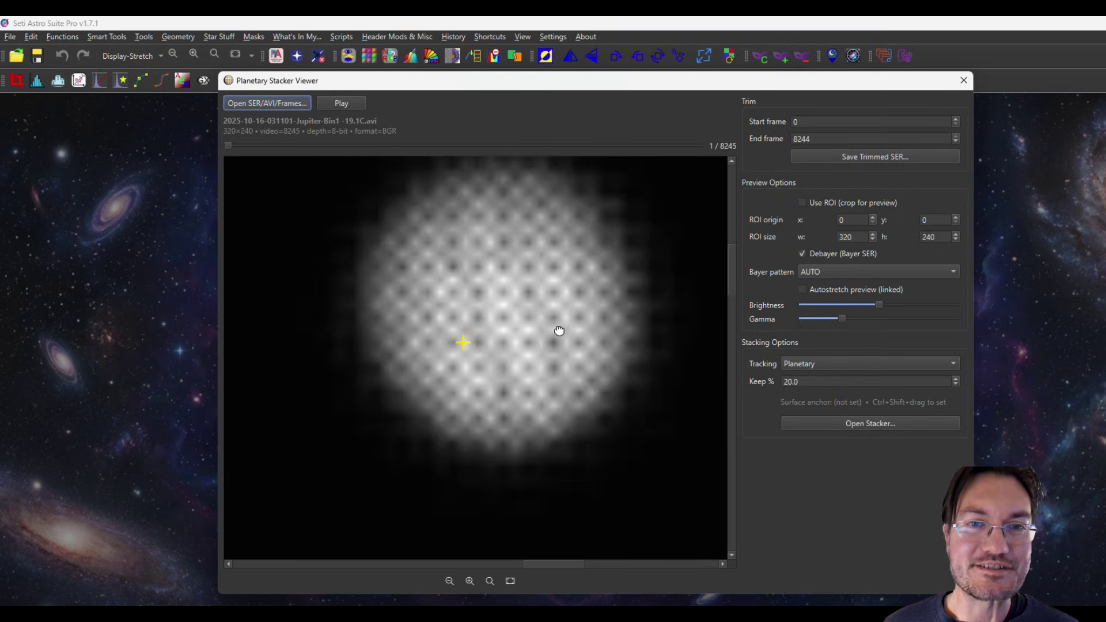
scroll(555, 344, "down", 1)
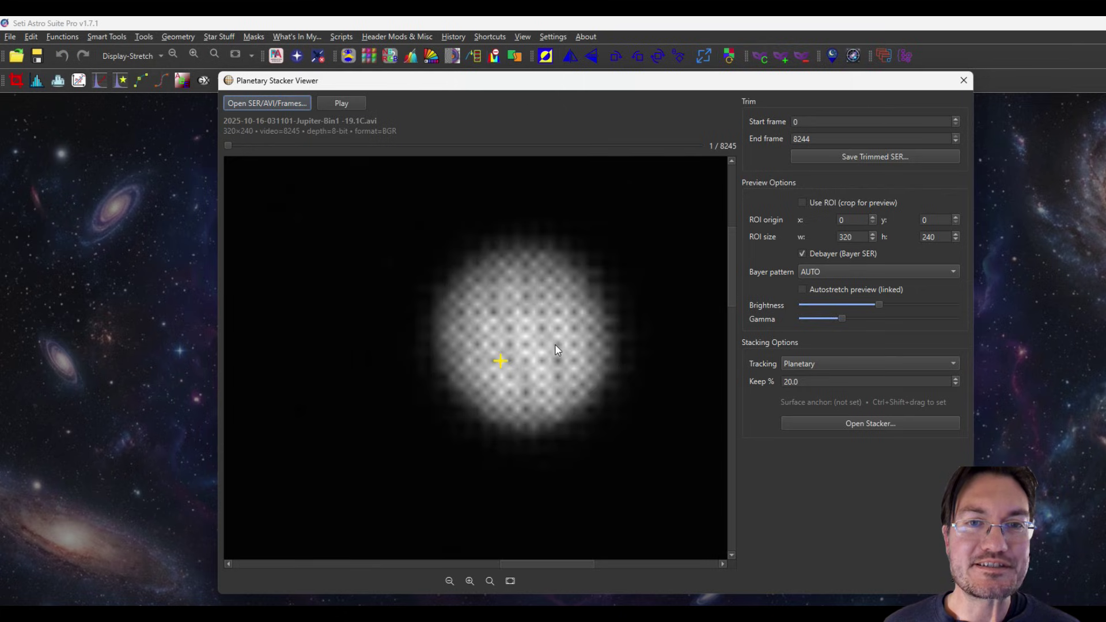
Compare the RGGB and BGGR Bayer patterns on the preview and settle on BGGR.
left_click(853, 271)
left_click(832, 282)
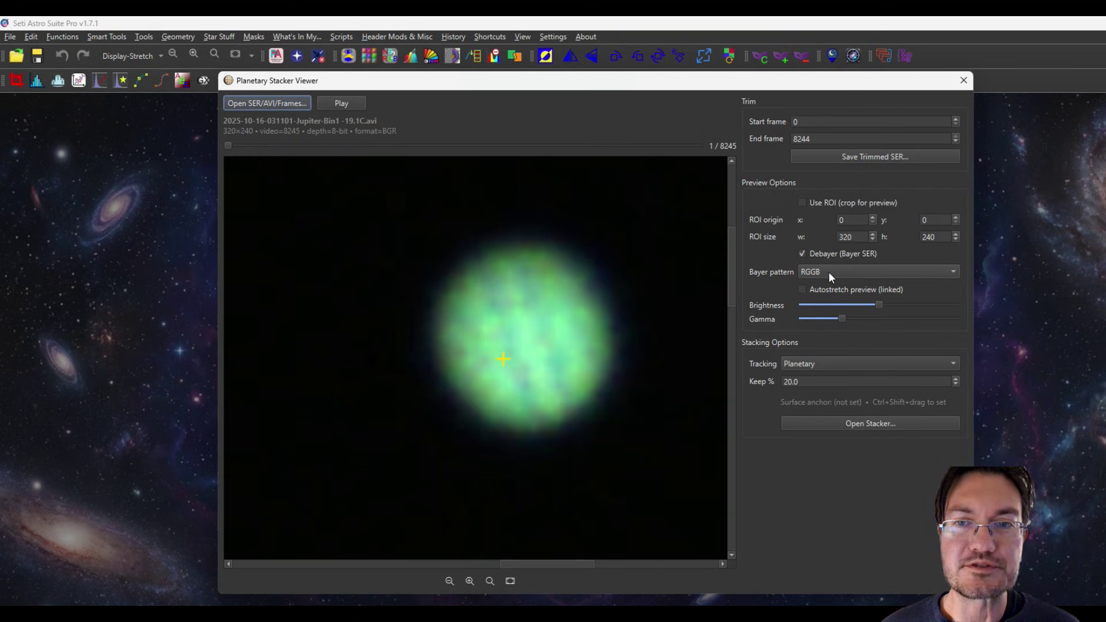
left_click(828, 272)
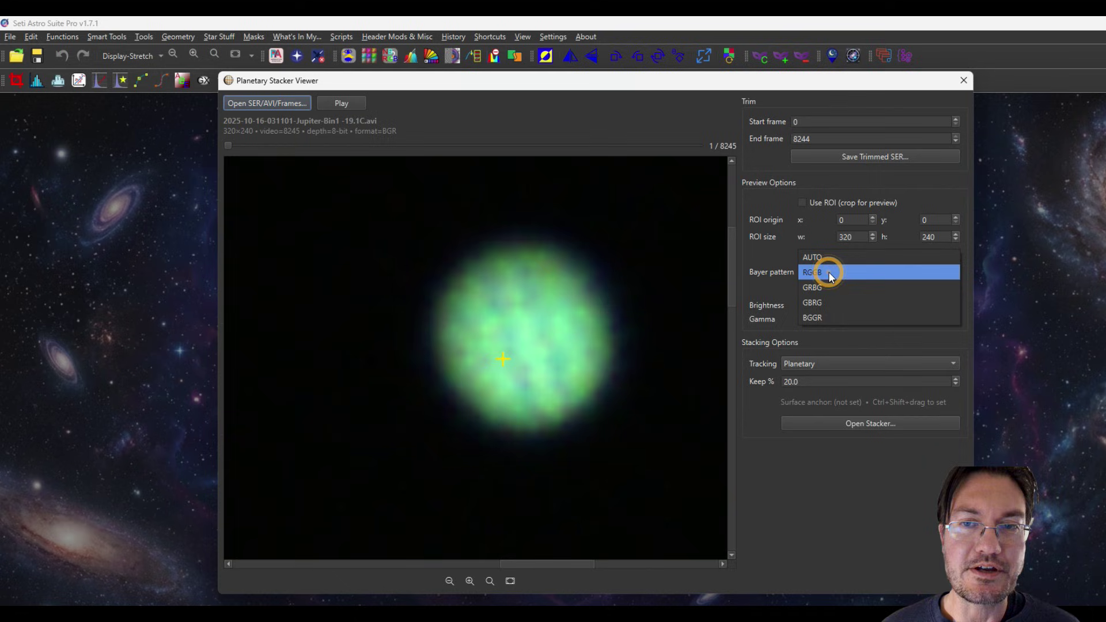
left_click(828, 312)
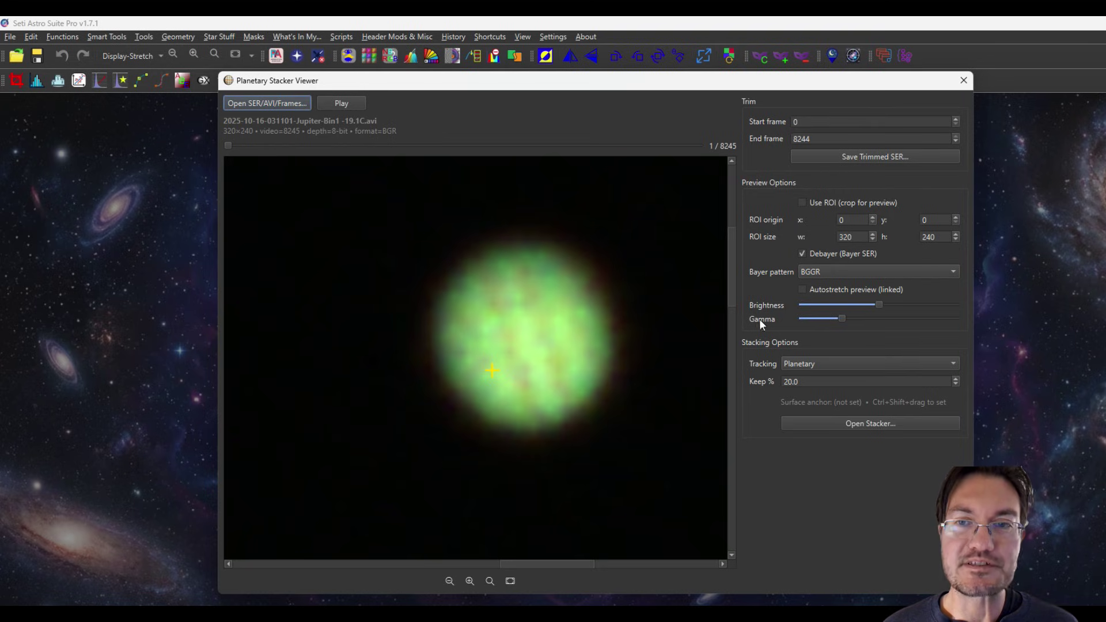
left_click(824, 271)
left_click(824, 273)
left_click(814, 272)
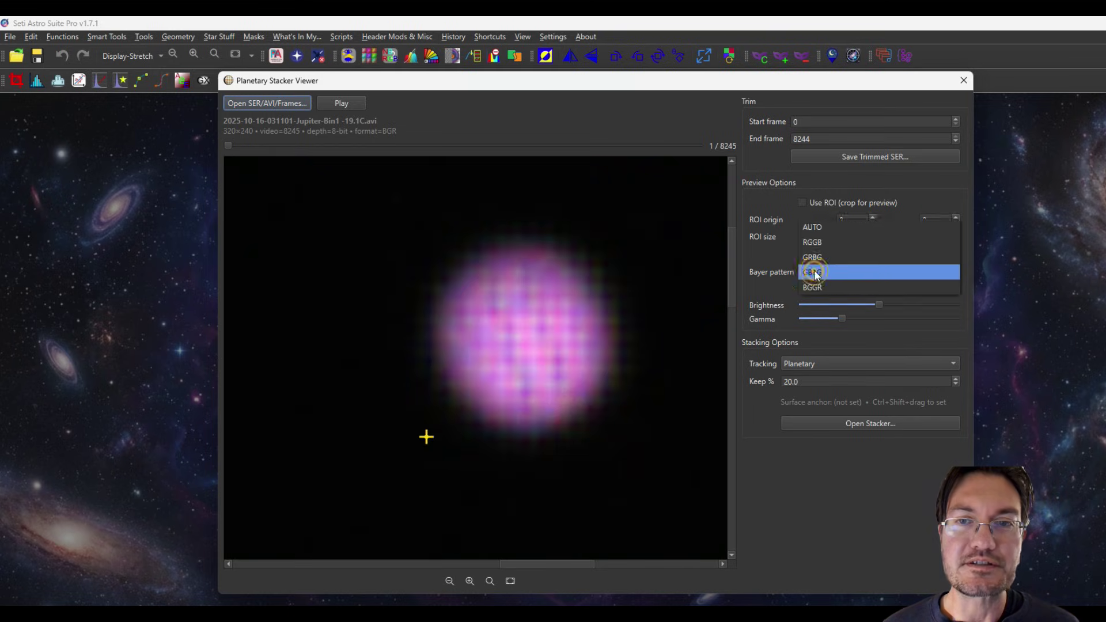
left_click(813, 287)
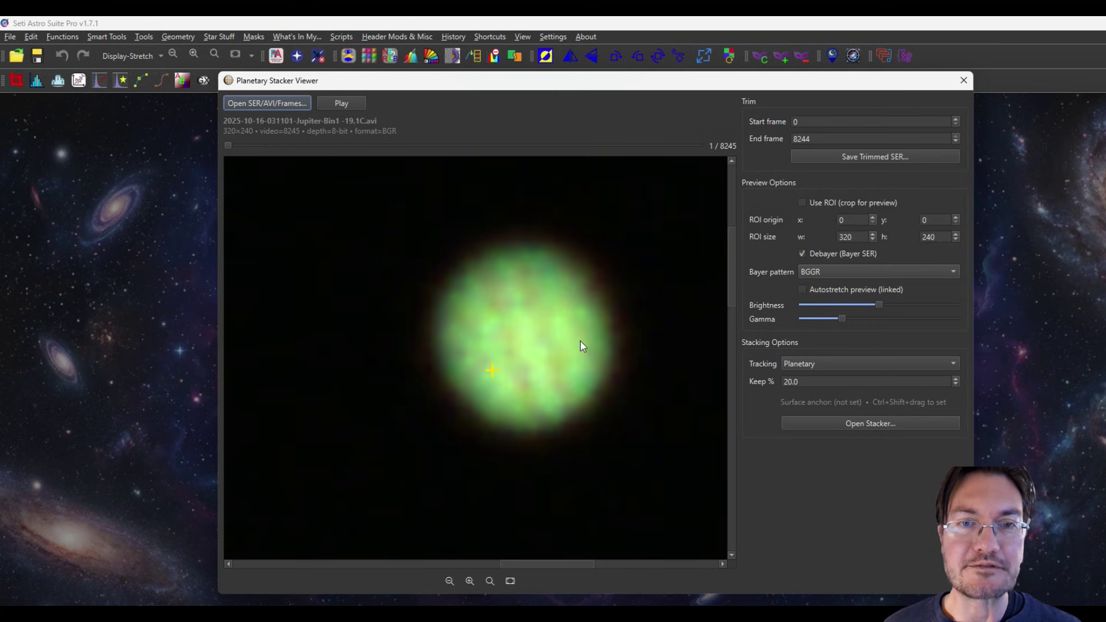
Open the stacker for the debayered video and start analysing frame quality.
scroll(579, 341, "down", 5)
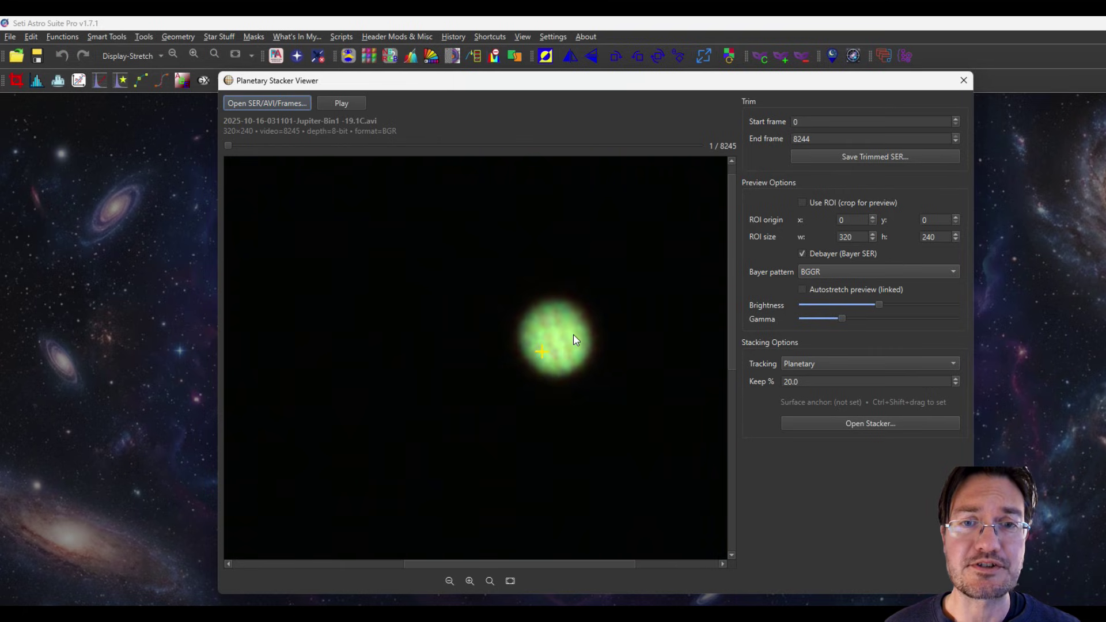
scroll(427, 299, "down", 3)
scroll(470, 301, "up", 1)
scroll(469, 301, "down", 1)
left_click(815, 422)
left_click(310, 489)
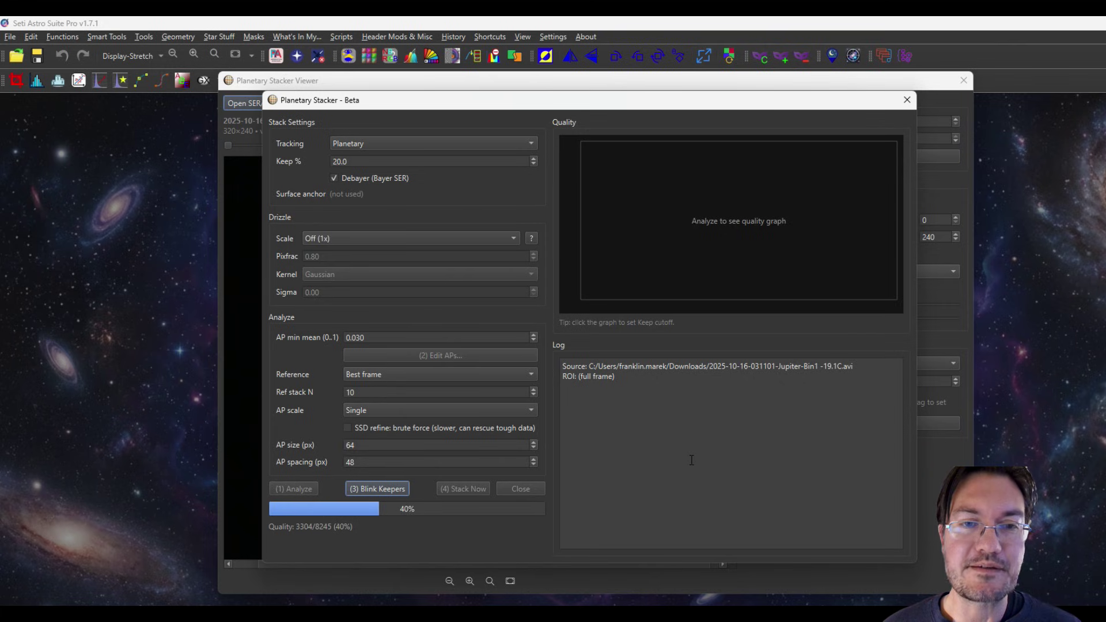
Bring up the Blink Keepers review of the 1649 kept frames once analysis finishes.
left_click(386, 488)
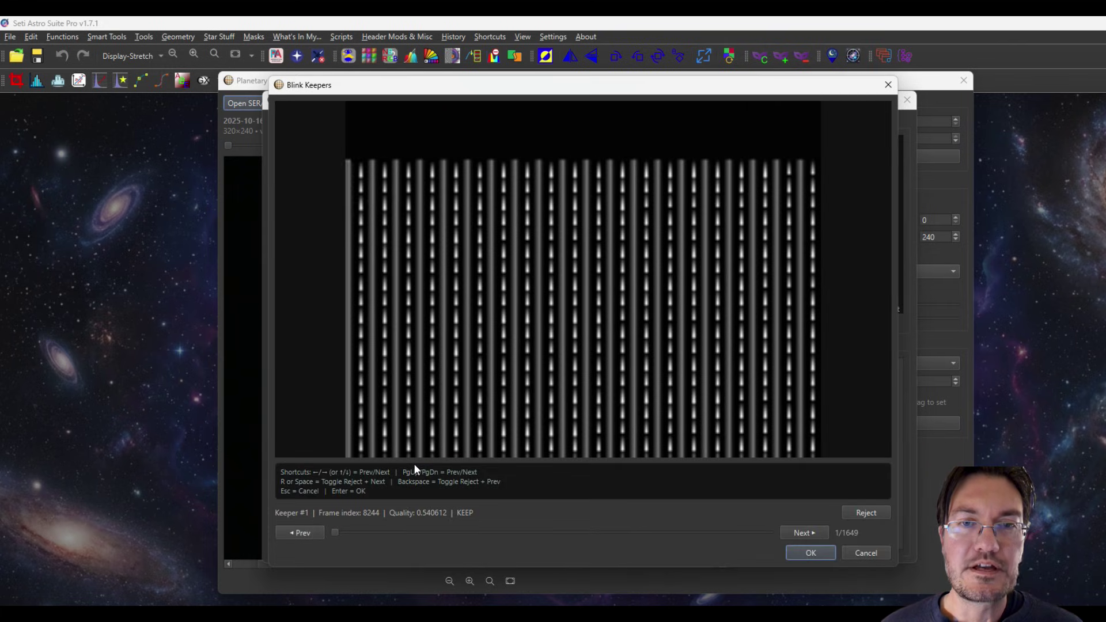
left_click(888, 85)
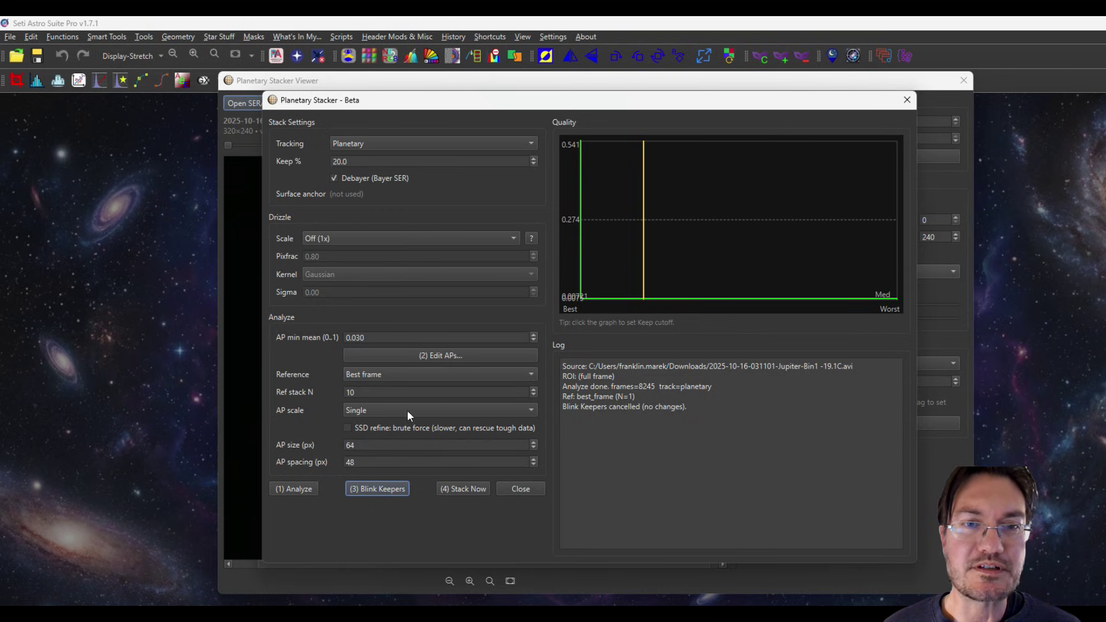
left_click(387, 491)
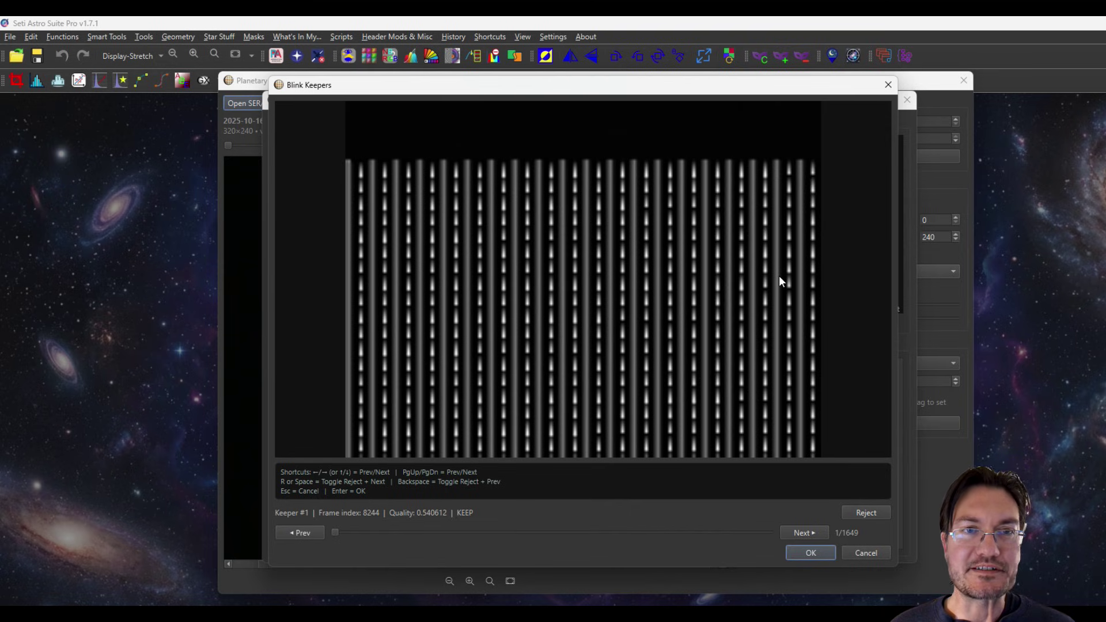
Dismiss the kept-frames review and the stacker, and scrub the viewer to frame 3965.
left_click(867, 552)
left_click(907, 100)
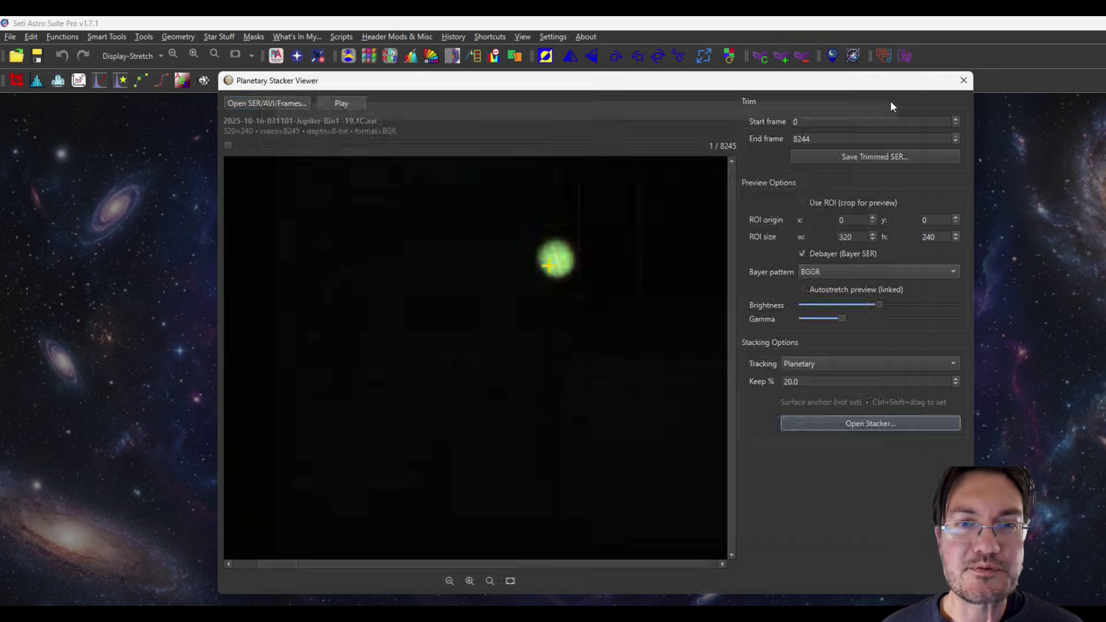
left_click_drag(227, 144, 709, 140)
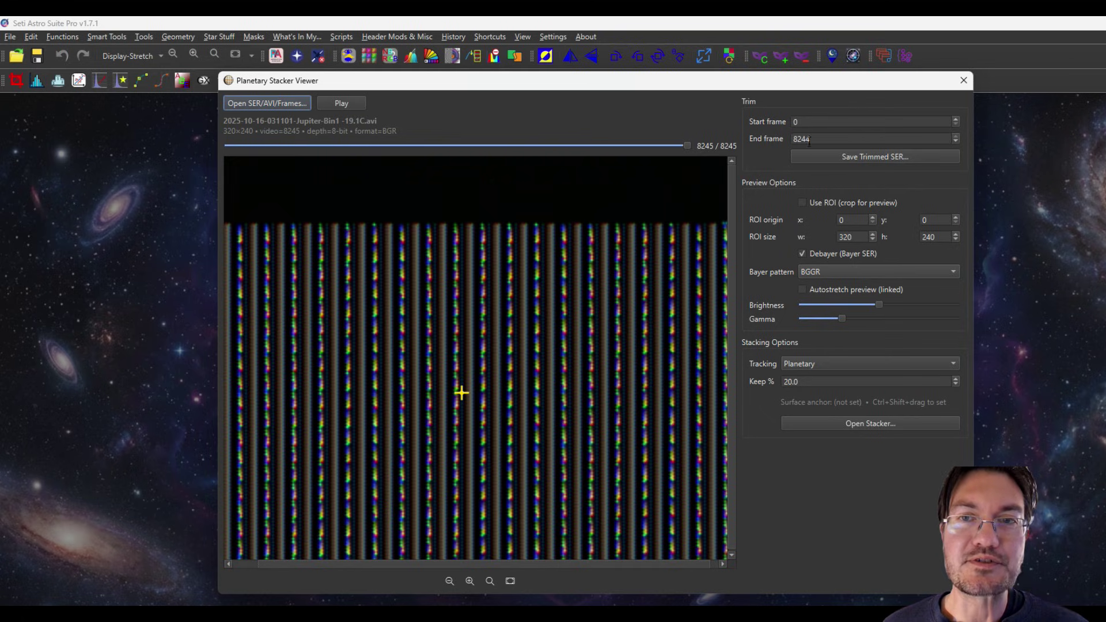
Set the trim end frame to 8239 and save the 0–8239 trimmed SER.
left_click(956, 141)
left_click(956, 141)
left_click(957, 142)
left_click(957, 141)
left_click(957, 142)
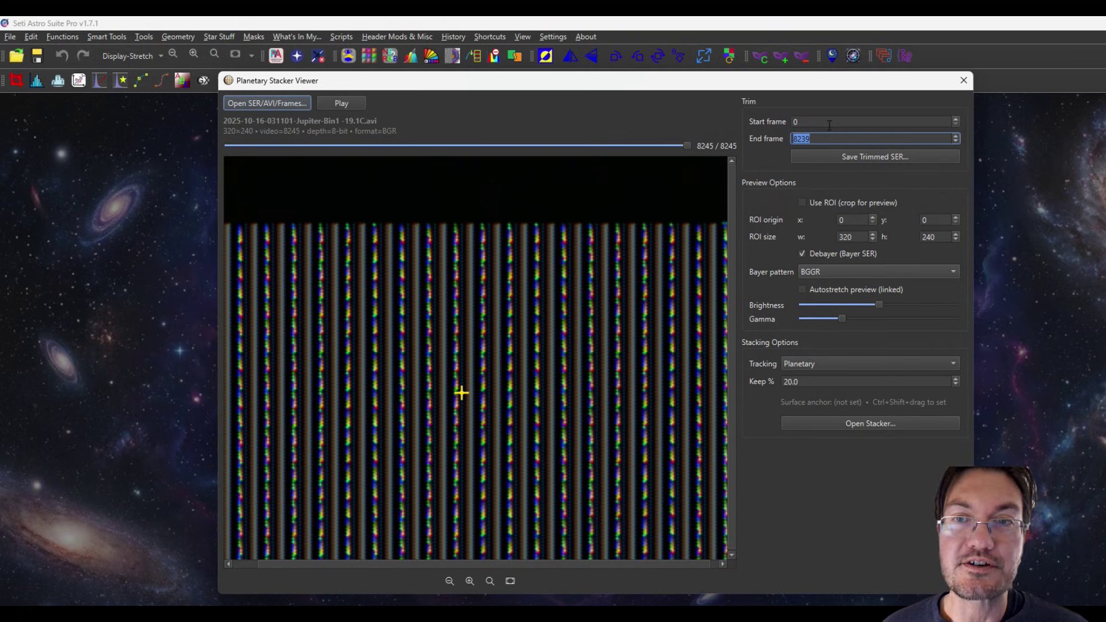
left_click(837, 158)
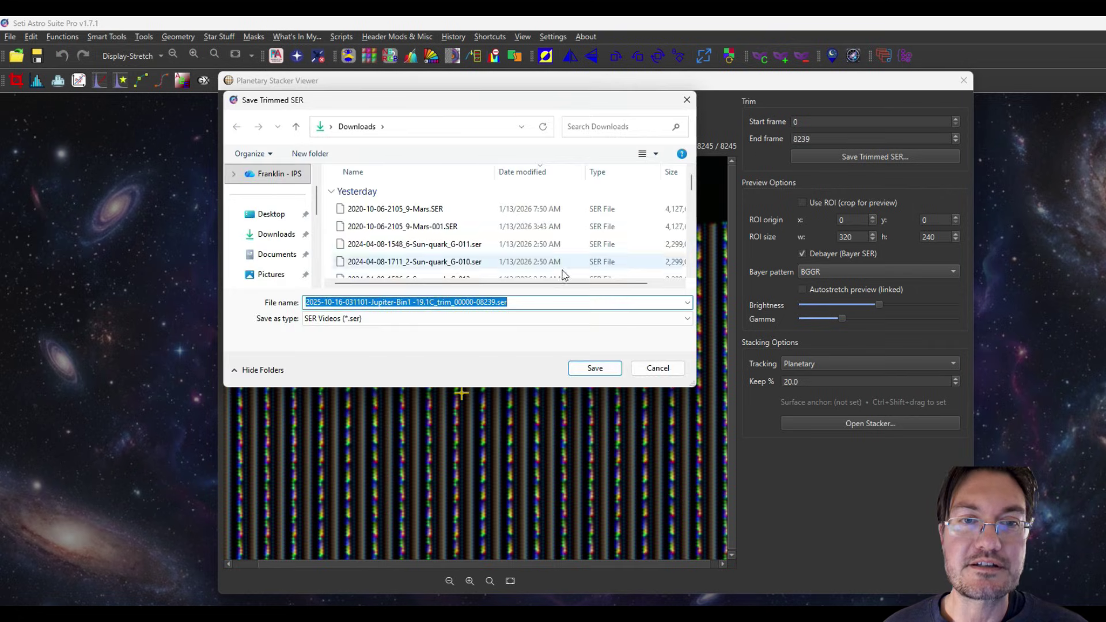
left_click(581, 367)
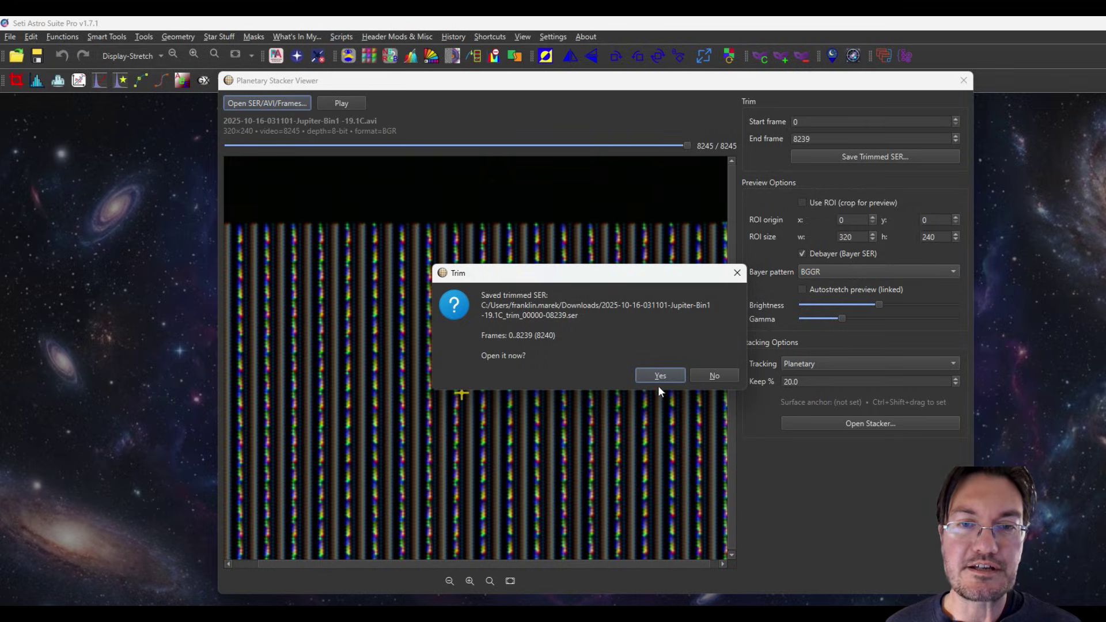
Load the trimmed SER, analyze its frames and set Keep to 4% from the quality graph.
left_click(660, 375)
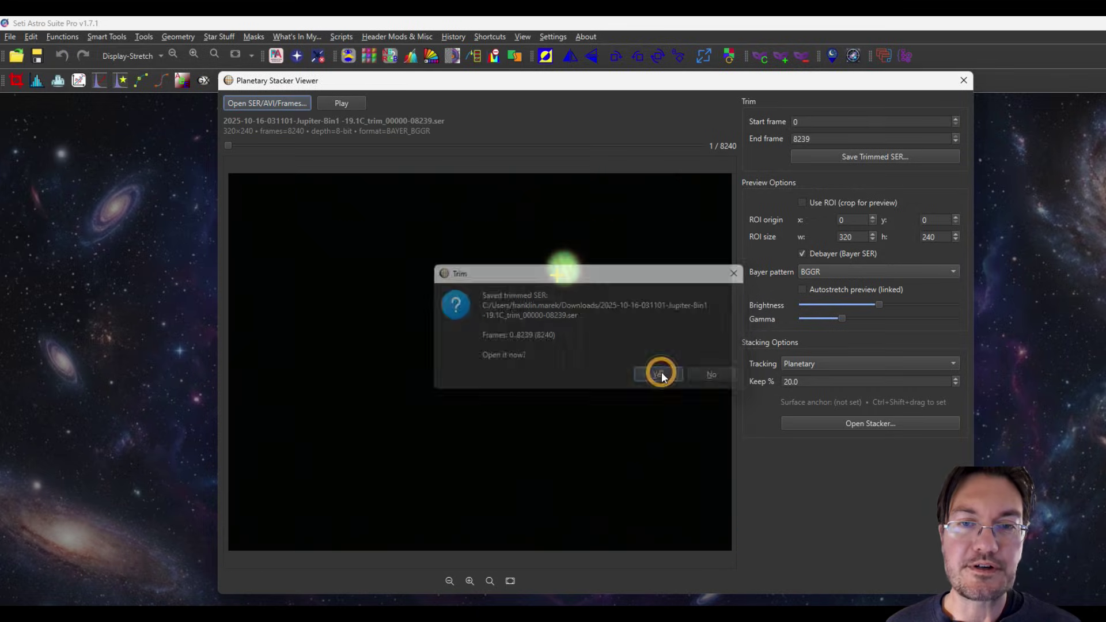
left_click(898, 426)
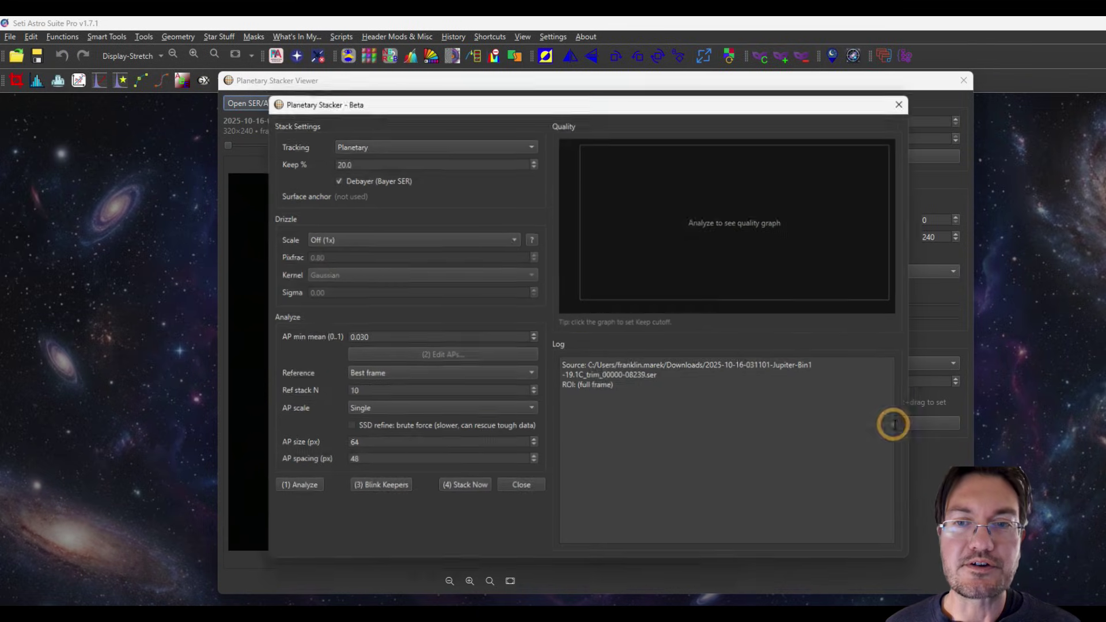
left_click(298, 489)
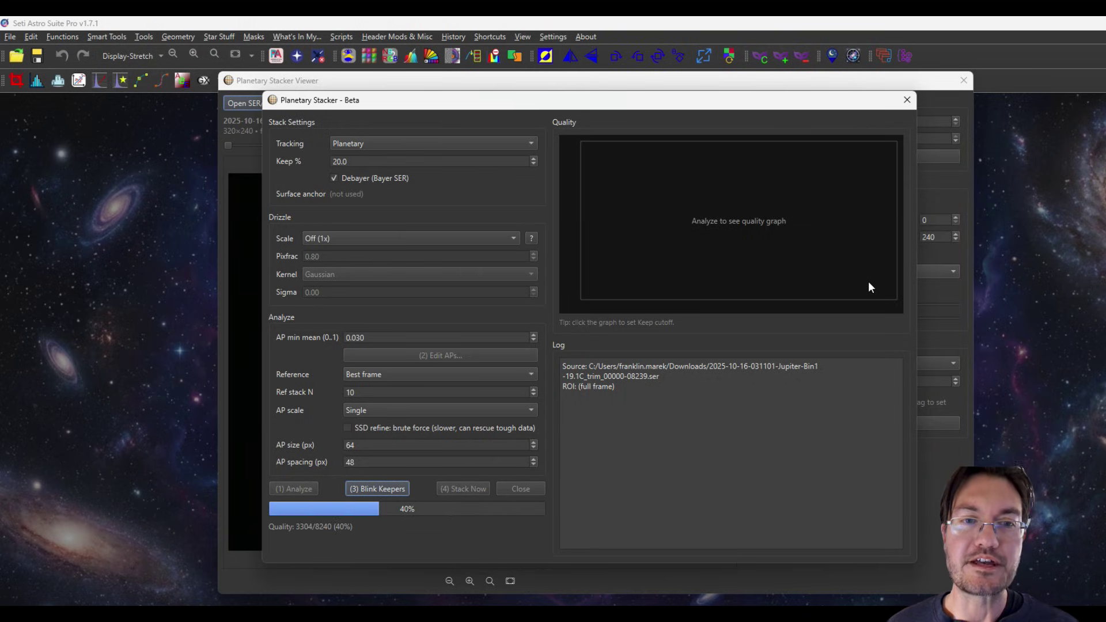
left_click(626, 192)
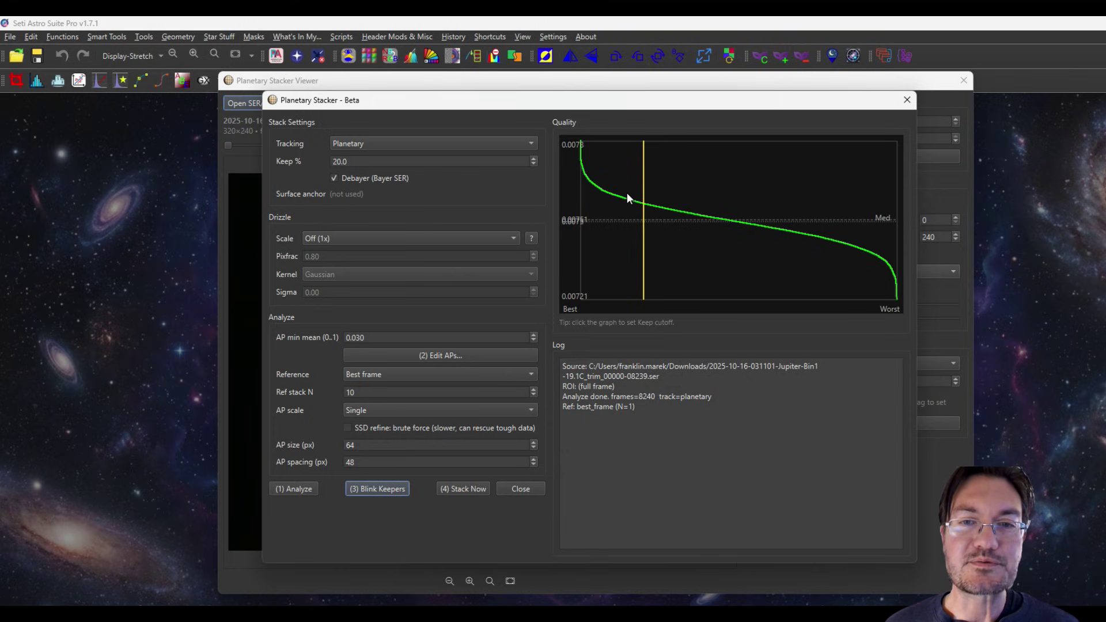
left_click(628, 199)
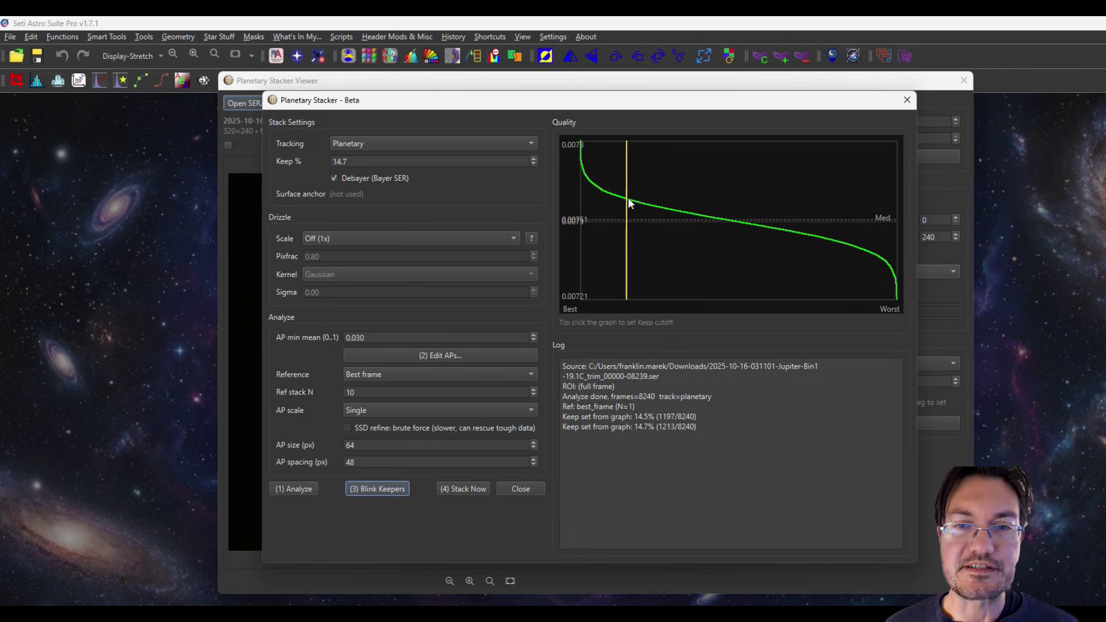
left_click(594, 198)
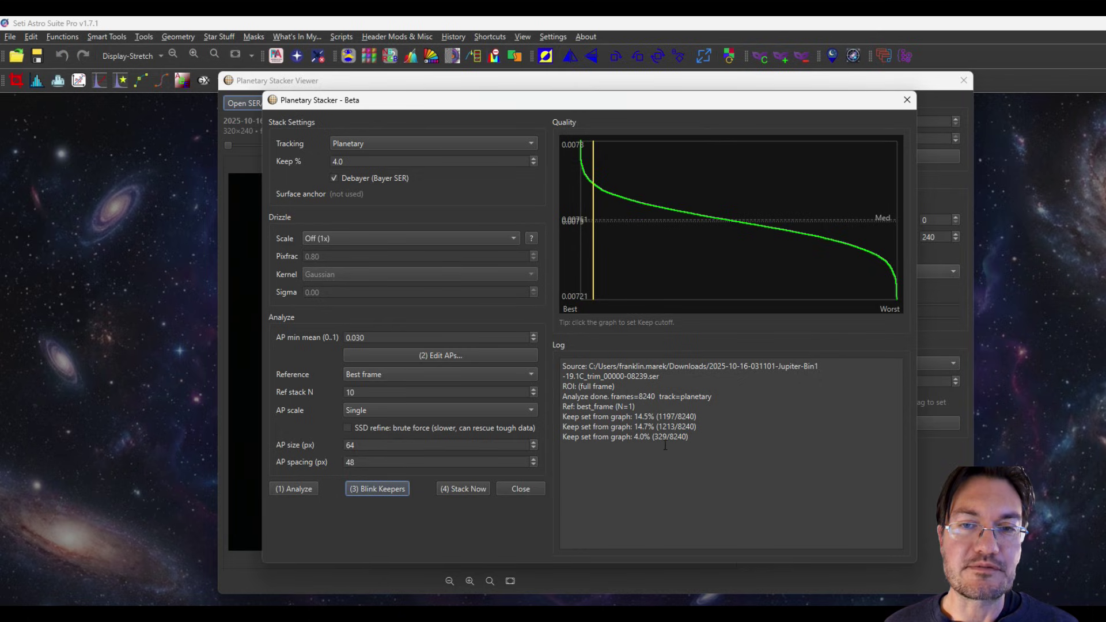
Skim the kept frames in Blink Keepers, then stack the 330 of 8240 keepers.
left_click(404, 489)
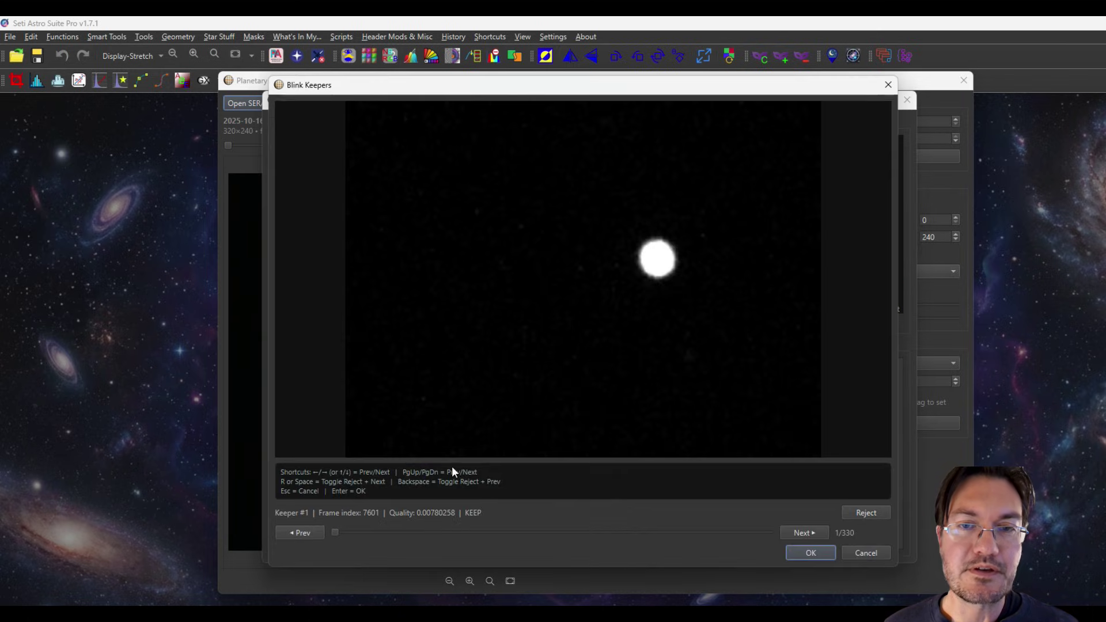
key("Right")
key("Right")
key("Right")
key("Right")
key("Right")
key("Right")
key("Right")
key("Right")
key("Right")
key("Right")
key("Right")
key("Right")
key("Right")
key("Right")
key("Right")
key("Right")
key("Right")
key("Right")
key("Right")
key("Right")
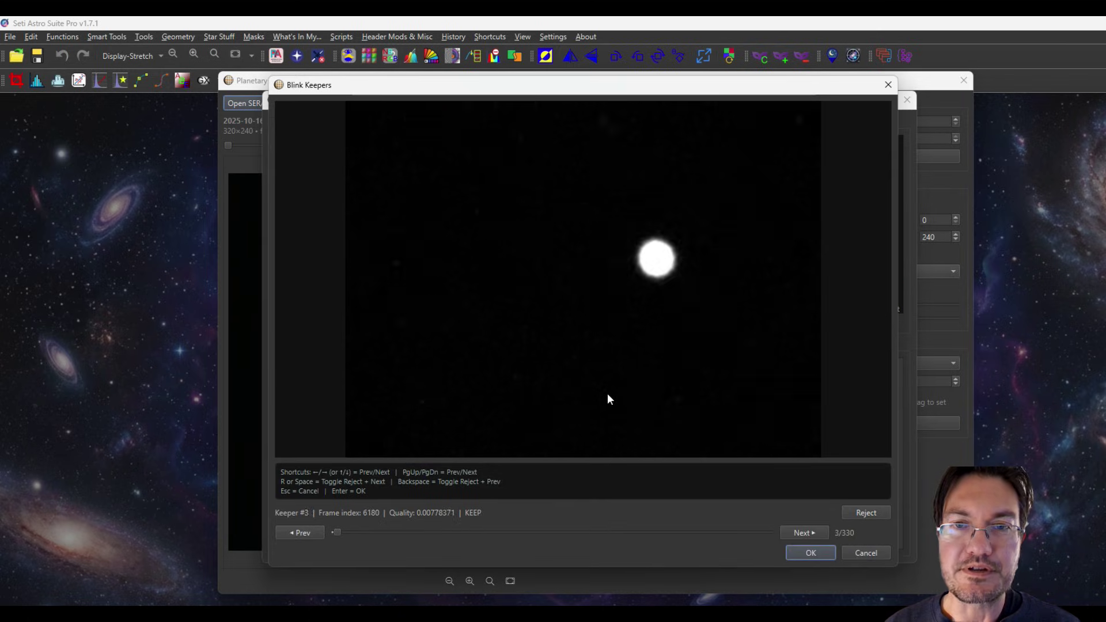
key("Right")
key("Right")
key("Right")
key("Right")
key("Right")
key("Right")
key("Right")
key("Right")
key("Right")
key("Right")
key("Right")
key("Right")
key("Right")
key("Right")
key("Right")
key("Right")
key("Right")
key("Right")
key("Right")
key("Right")
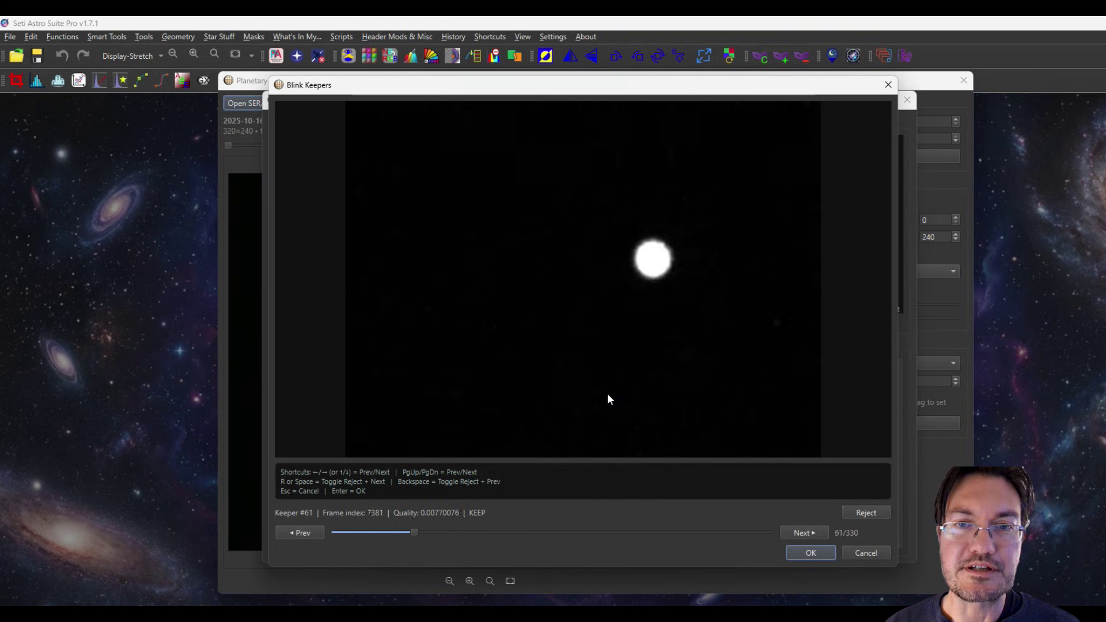
key("Right")
key("Right")
key("Right")
key("Right")
key("Right")
key("Right")
key("Right")
key("Right")
key("Right")
key("Right")
key("Right")
key("Right")
key("Right")
key("Right")
key("Right")
key("Right")
key("Right")
key("Right")
key("Right")
key("Right")
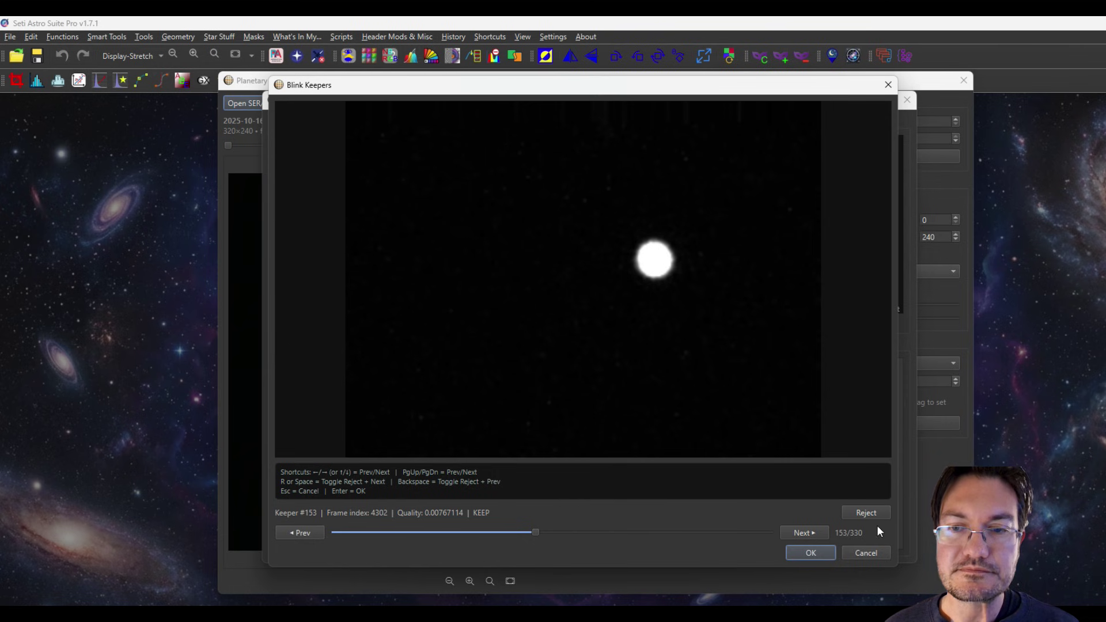
left_click(867, 553)
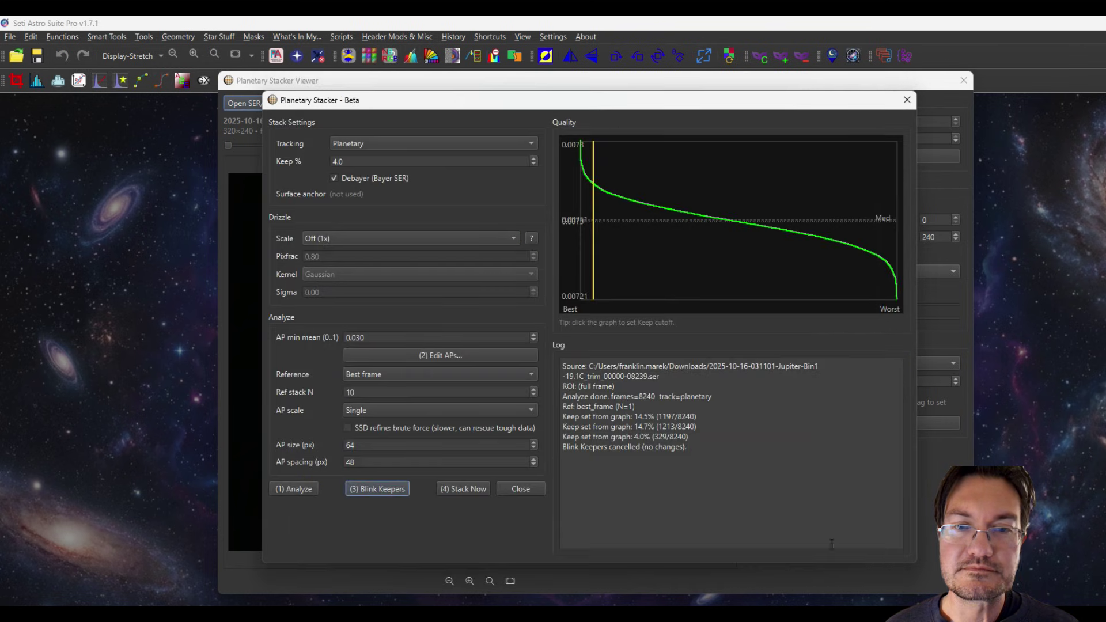
left_click(460, 489)
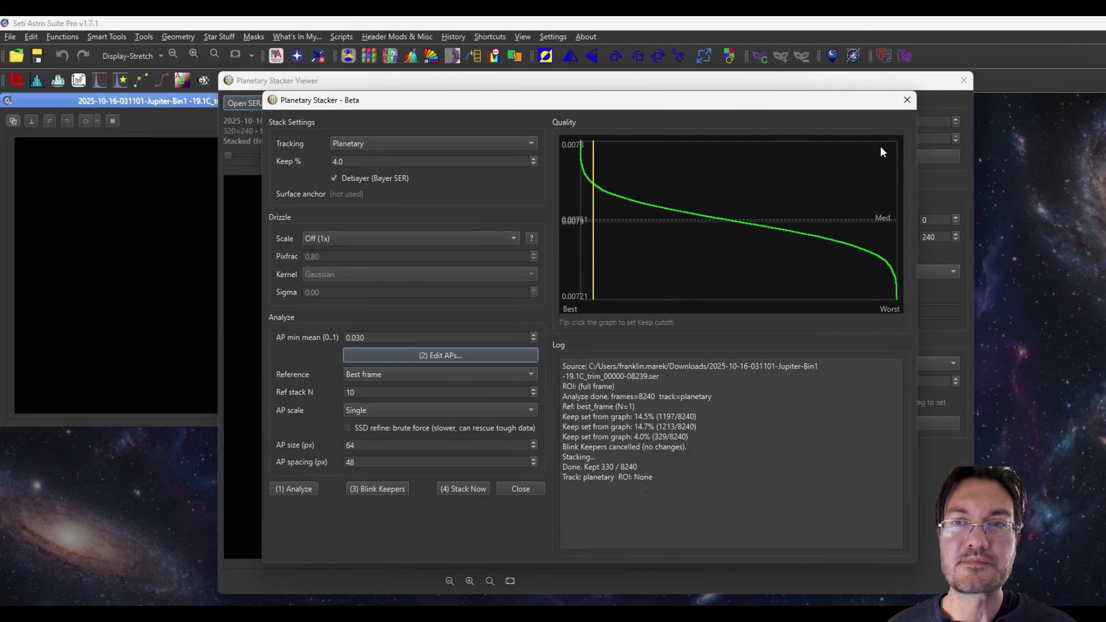
Close the Planetary Stacker and Stacker Viewer, then reposition and zoom the stacked Jupiter image.
left_click(907, 100)
left_click(963, 80)
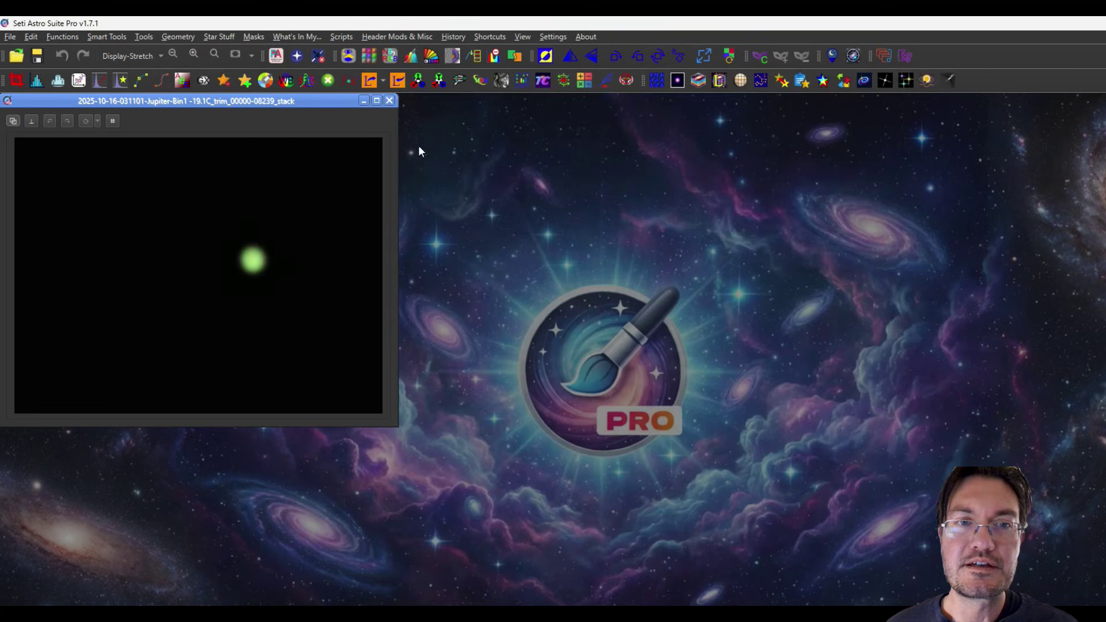
left_click_drag(257, 99, 601, 115)
scroll(599, 260, "up", 2)
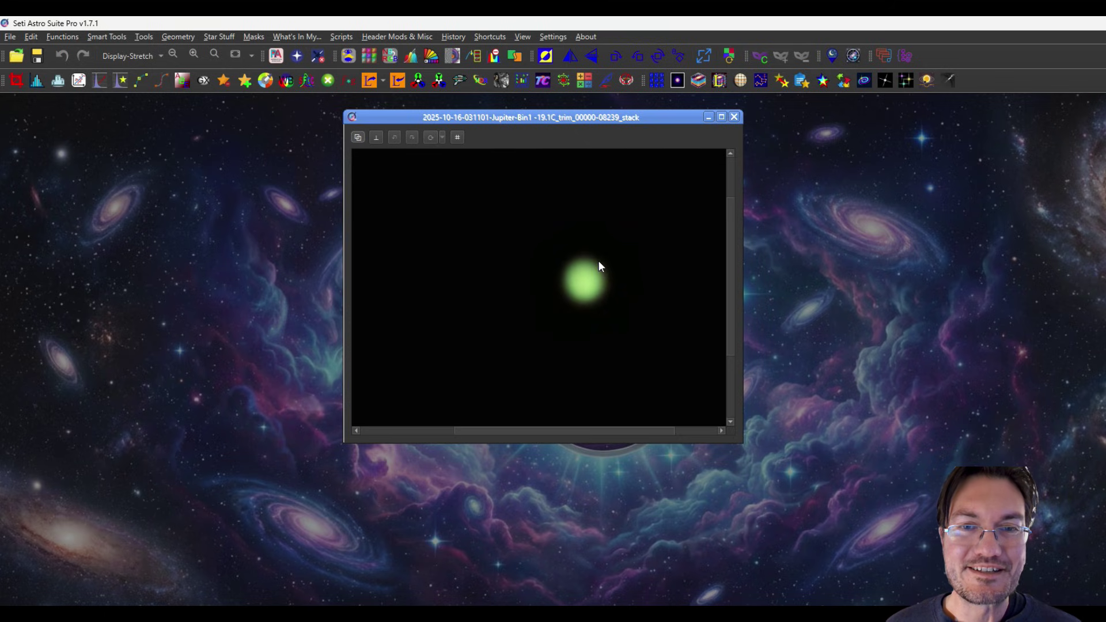
left_click_drag(563, 119, 400, 122)
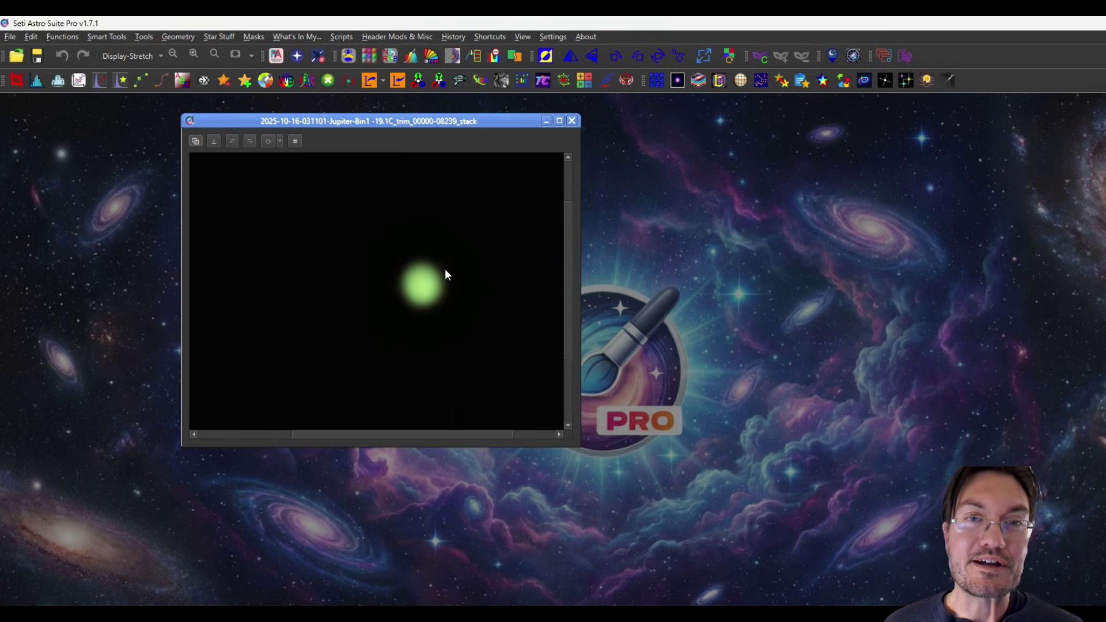
Apply multiscale sharpening to the stacked Jupiter with layer 1 gain 10.00 and layer 2 gain 1.24.
left_click(481, 57)
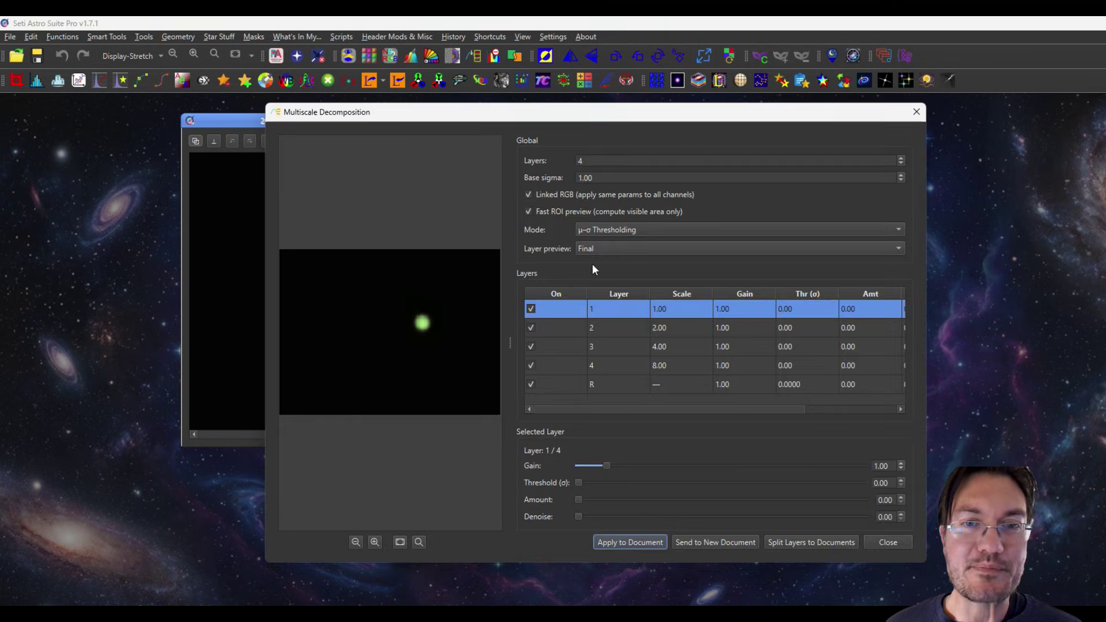
scroll(395, 348, "up", 5)
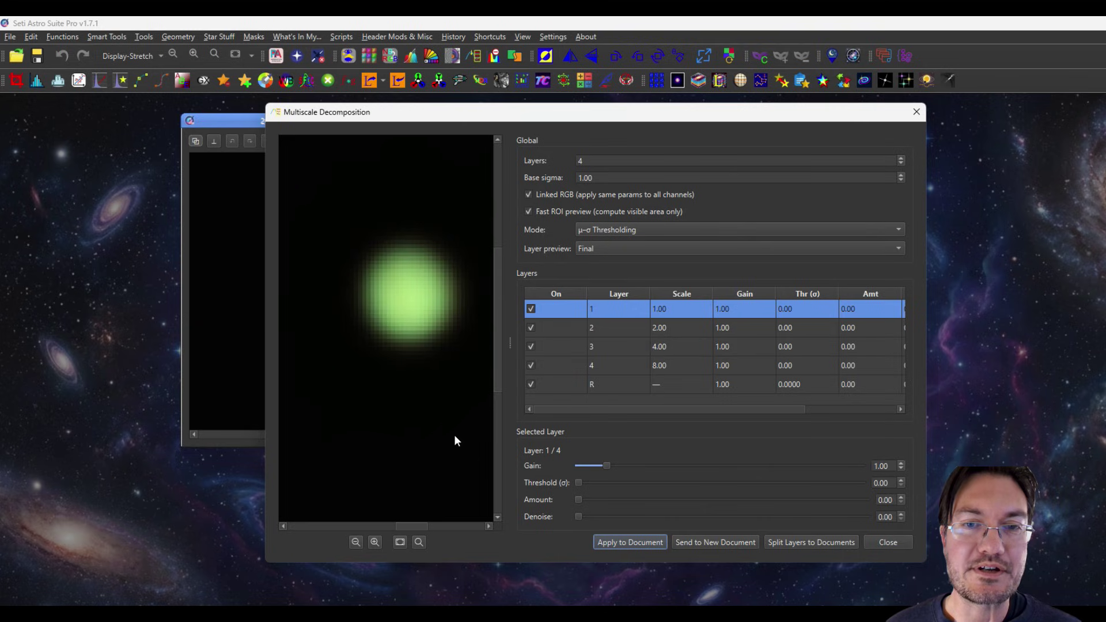
left_click_drag(667, 467, 864, 466)
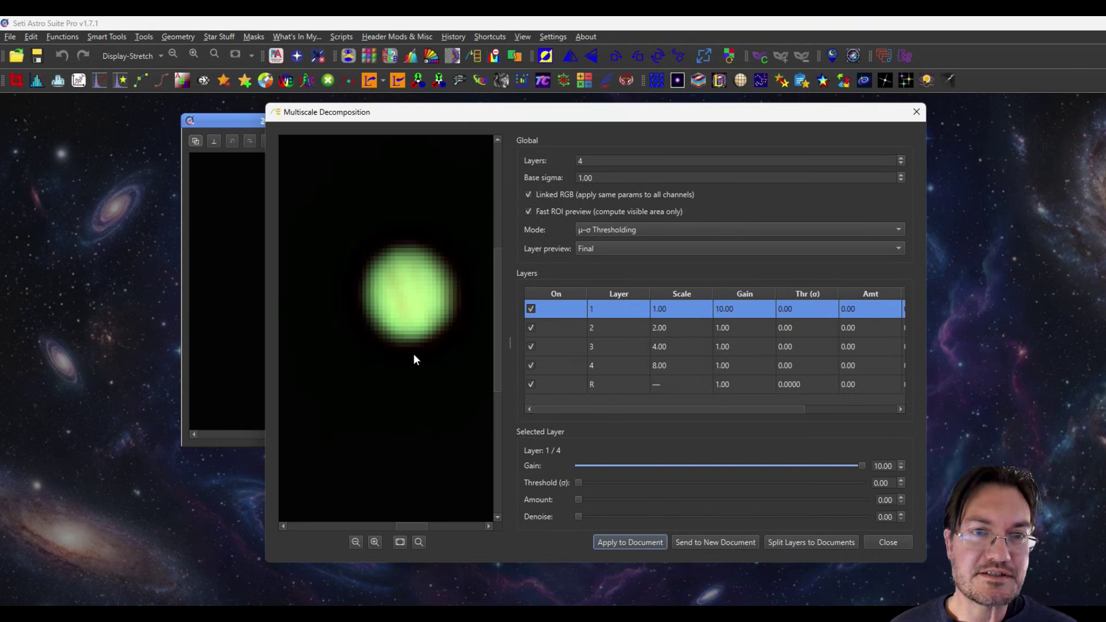
left_click(665, 331)
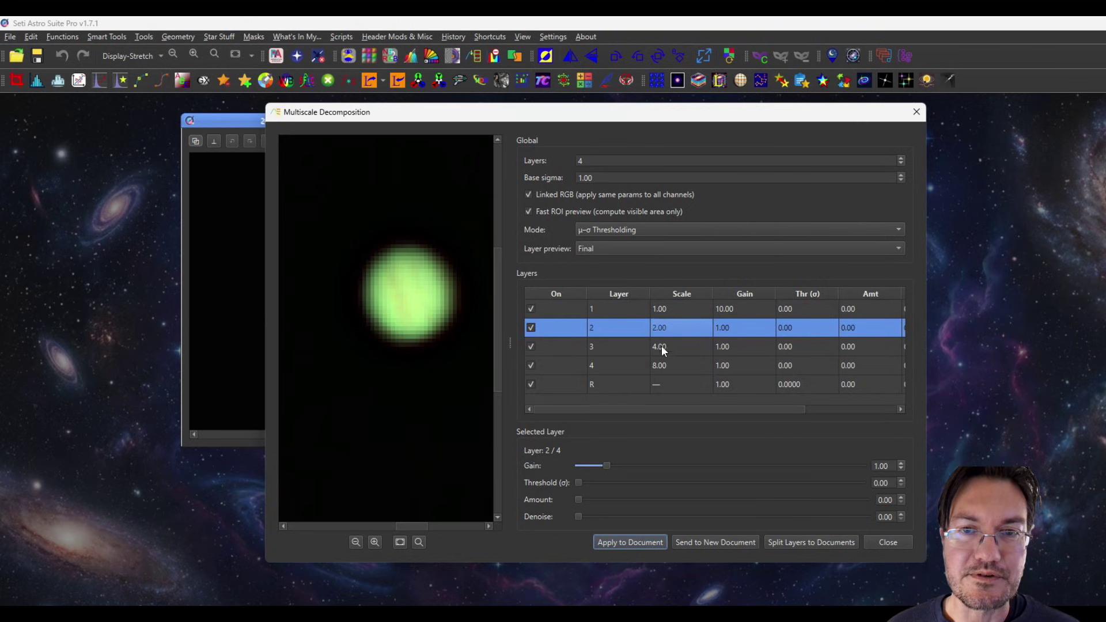
left_click_drag(602, 466, 609, 465)
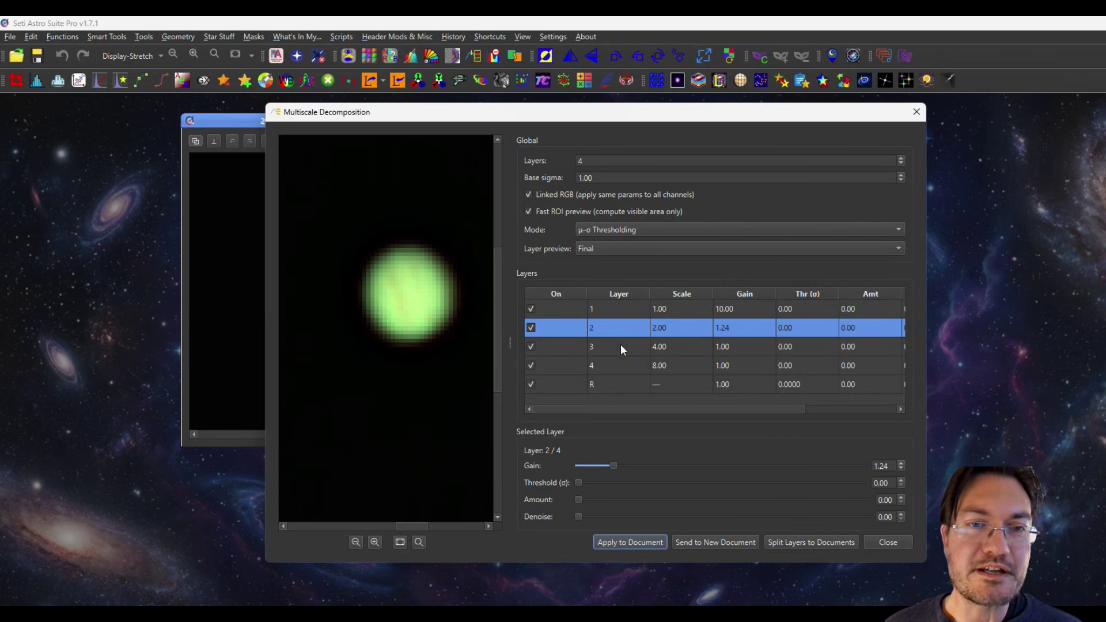
left_click(629, 543)
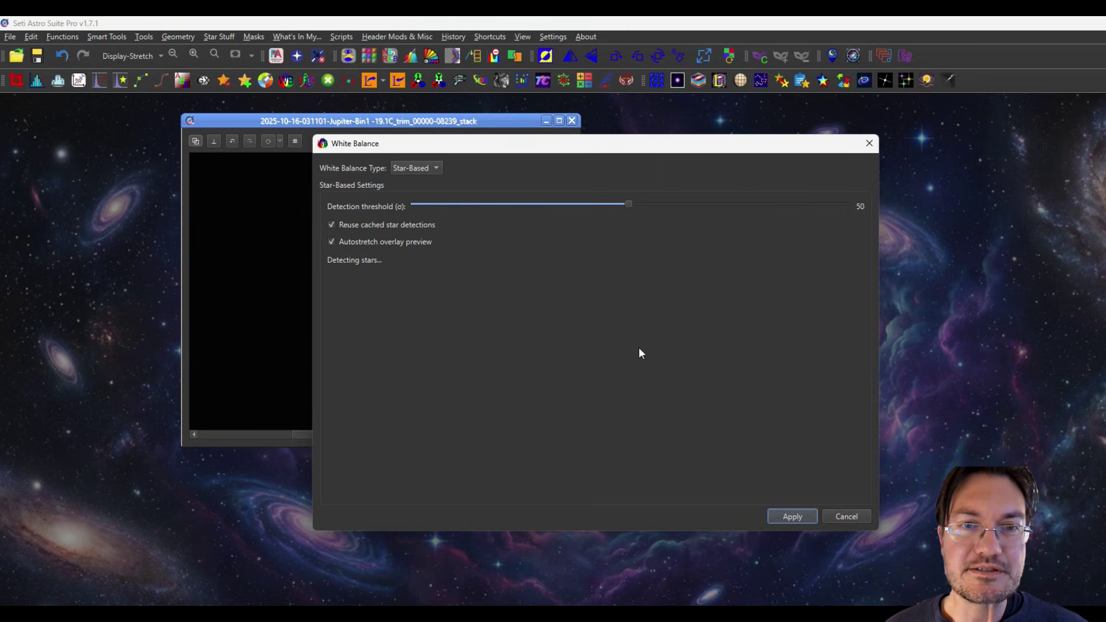
Apply the Star-Based white balance to Jupiter and confirm the message.
left_click(798, 515)
left_click(618, 352)
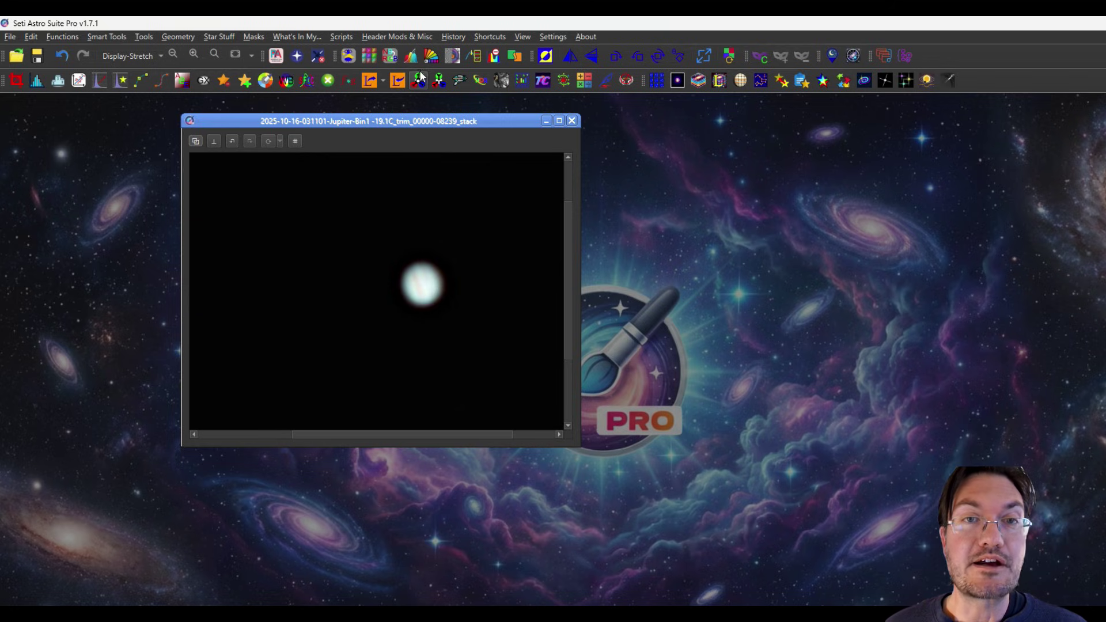
Switch to Multiscale Decomposition, zoom the preview, and apply layer 1 gain 3.50 and layer 2 gain 1.20.
left_click(411, 56)
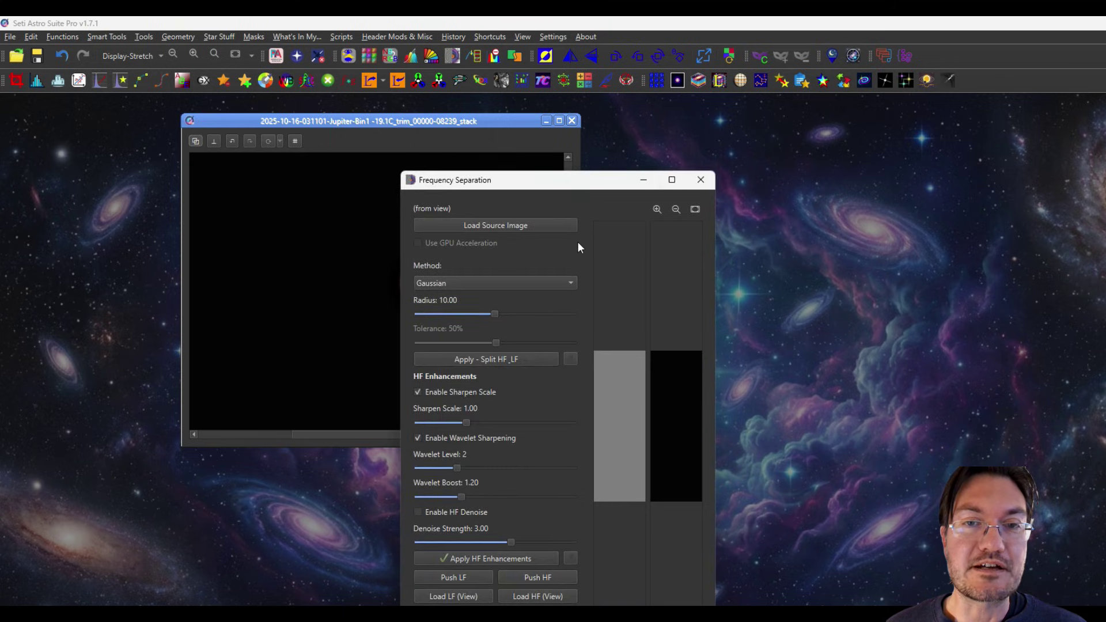
left_click(701, 180)
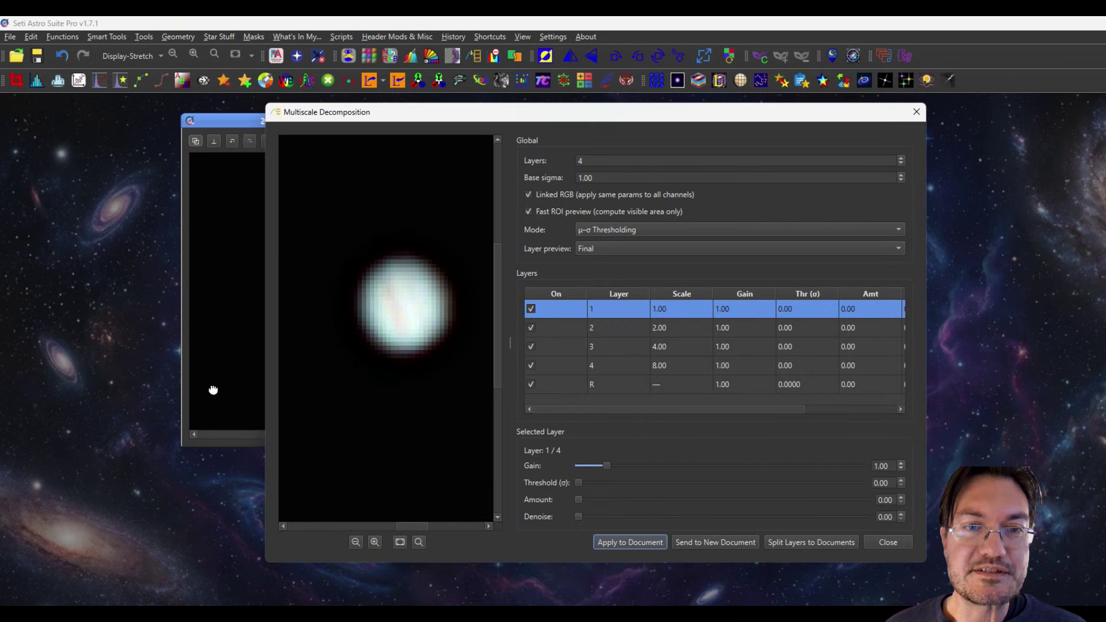
left_click(375, 542)
left_click(415, 434)
left_click_drag(607, 465, 681, 474)
left_click(660, 328)
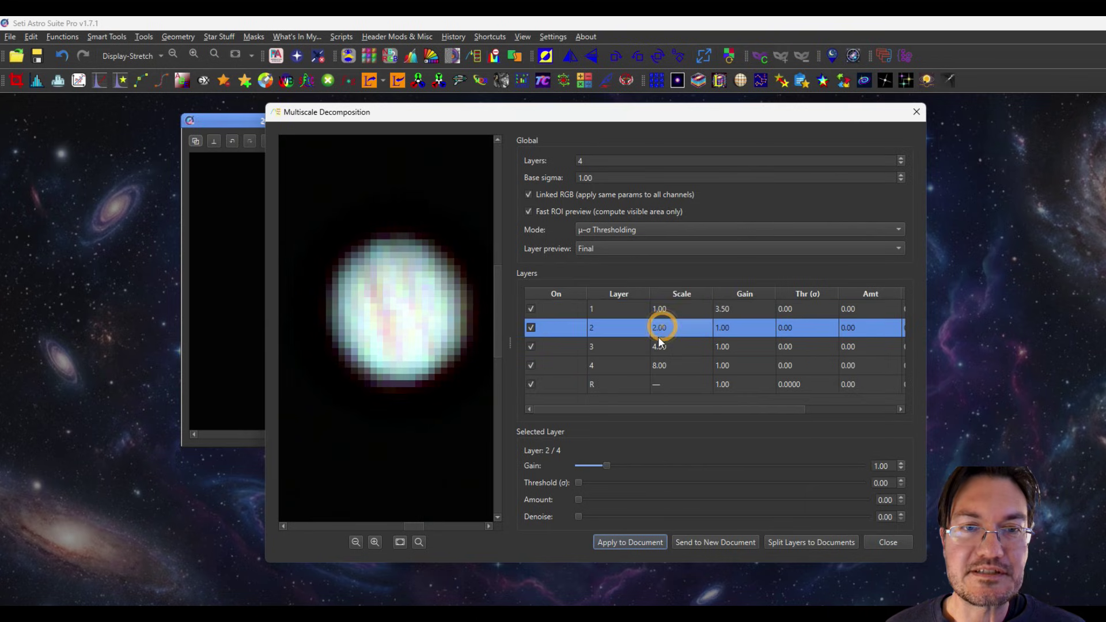
mouse_move(609, 469)
left_mouse_down()
mouse_move(634, 467)
mouse_move(614, 471)
left_mouse_up()
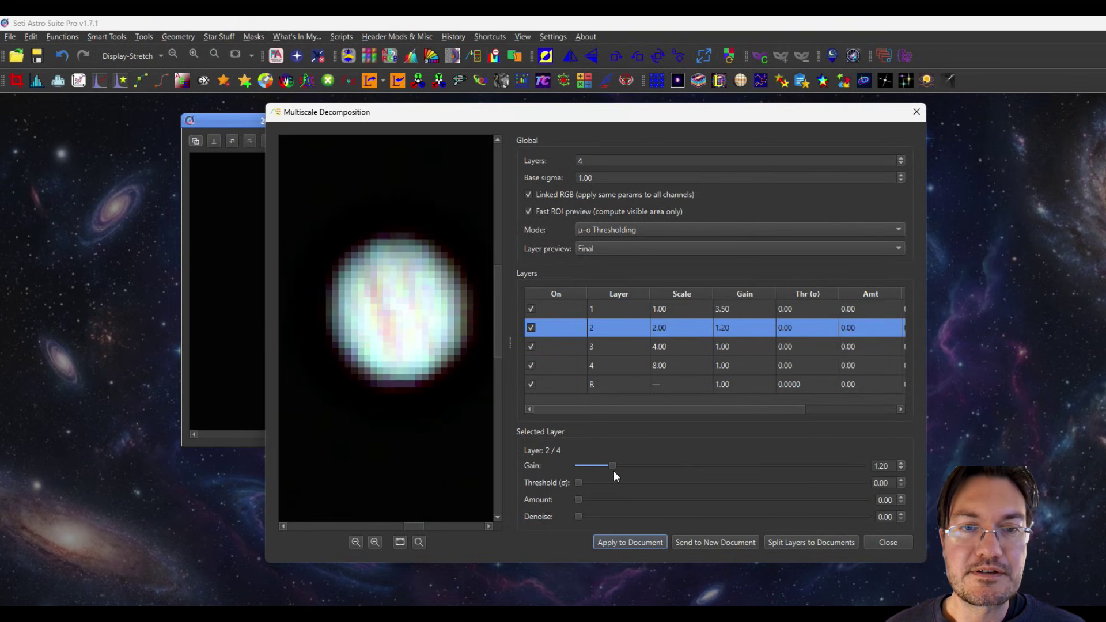
left_click(650, 544)
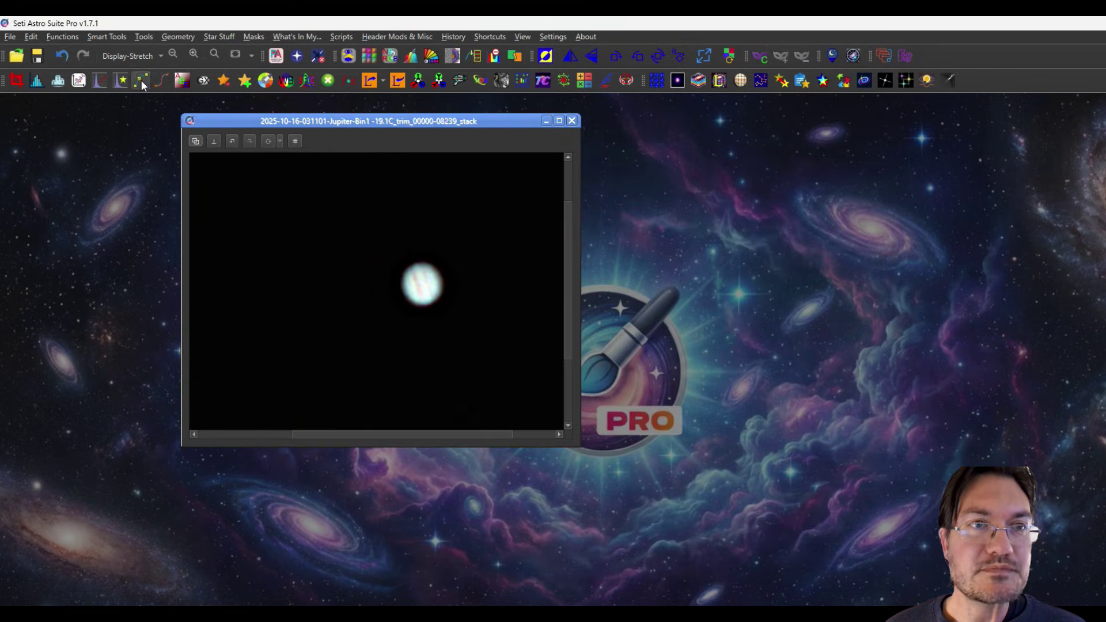
Darken the midtones with a slightly bowed Curves adjustment and apply it.
left_click(140, 80)
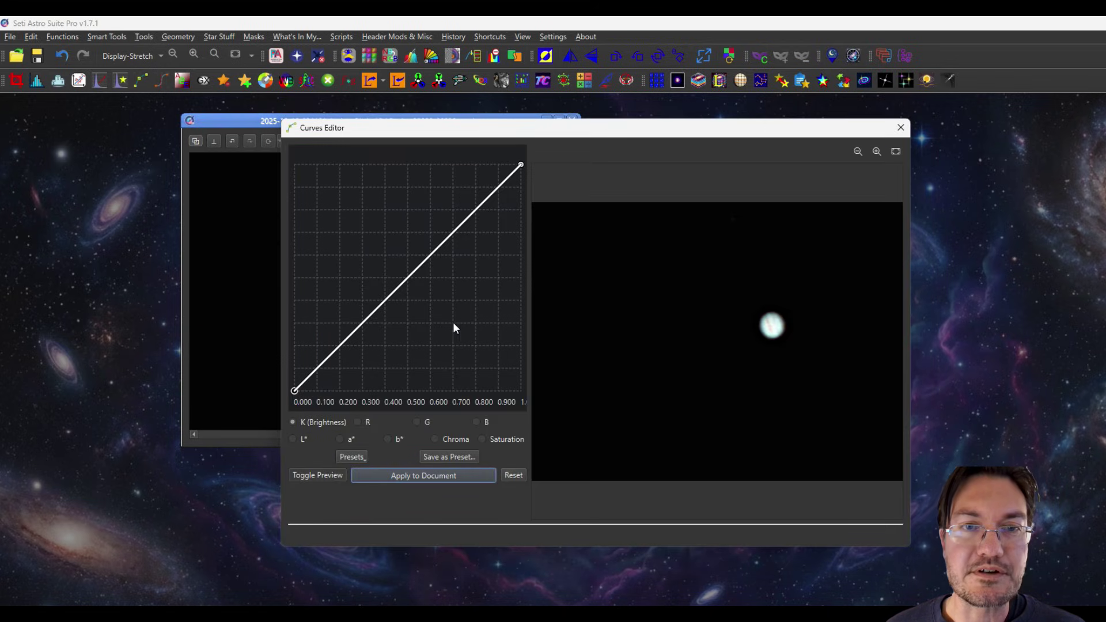
left_click(443, 316)
left_click_drag(442, 314, 437, 311)
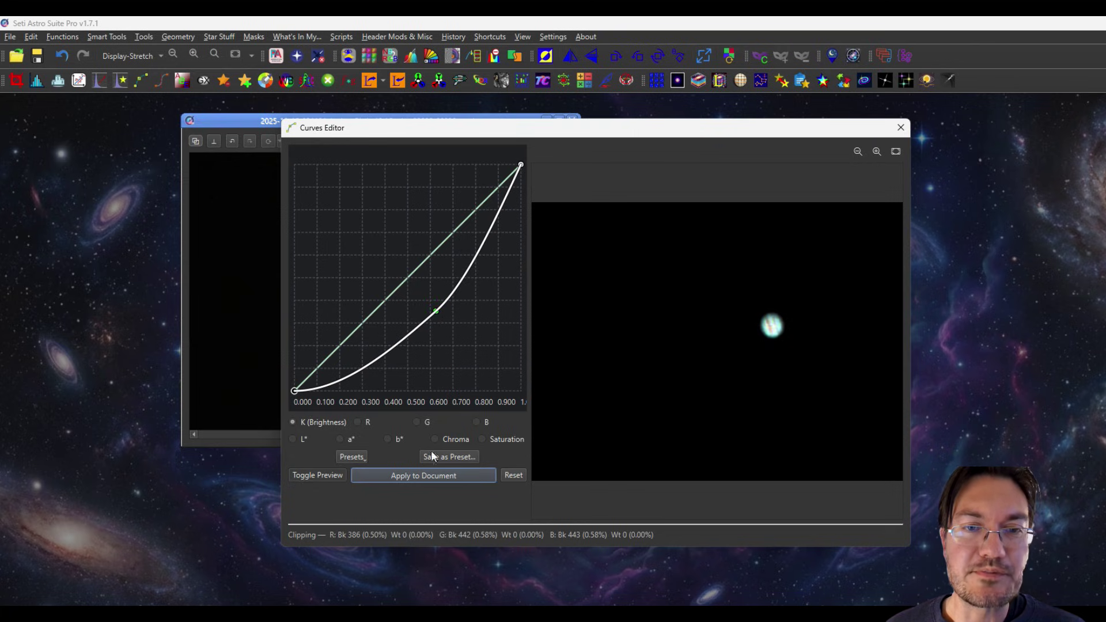
left_click(430, 475)
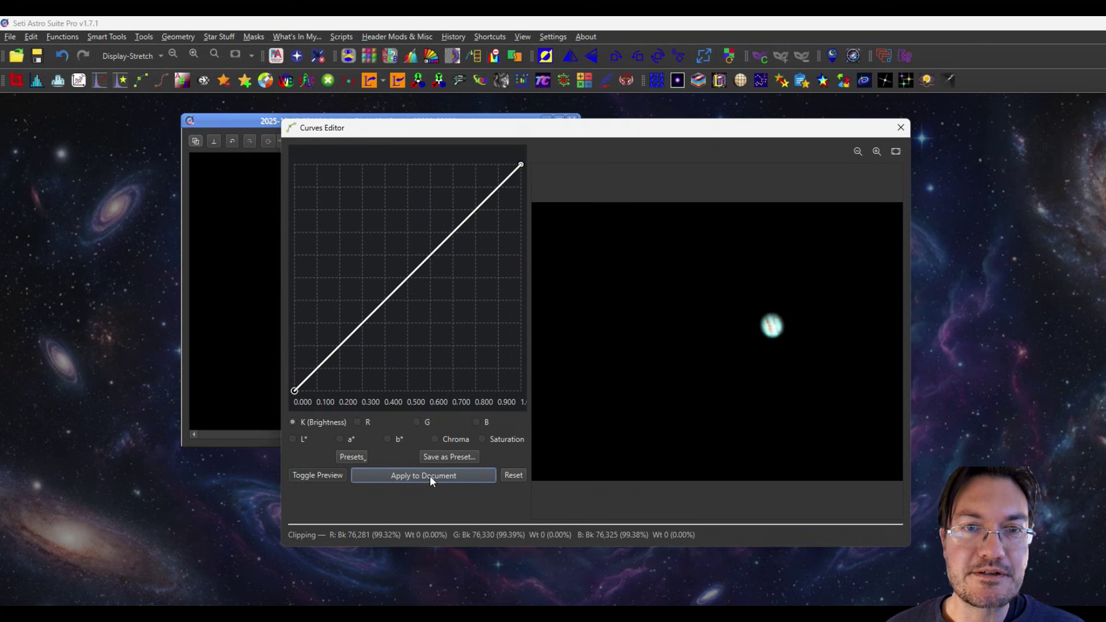
left_click(903, 129)
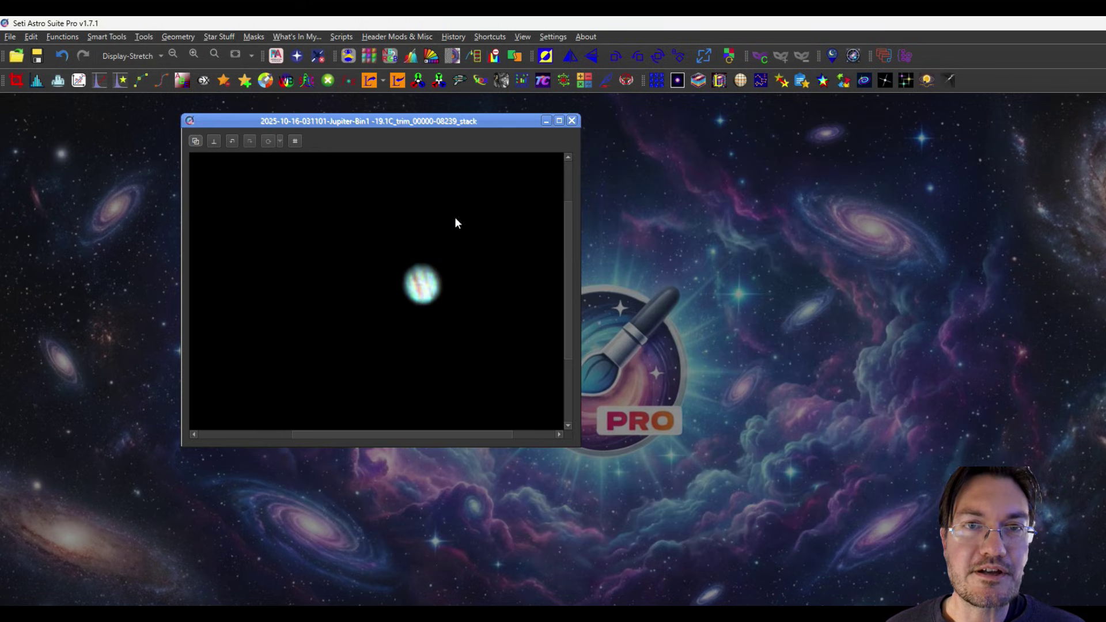
Apply multiscale sharpening with layer 1 gain set to 1.29.
left_click(475, 56)
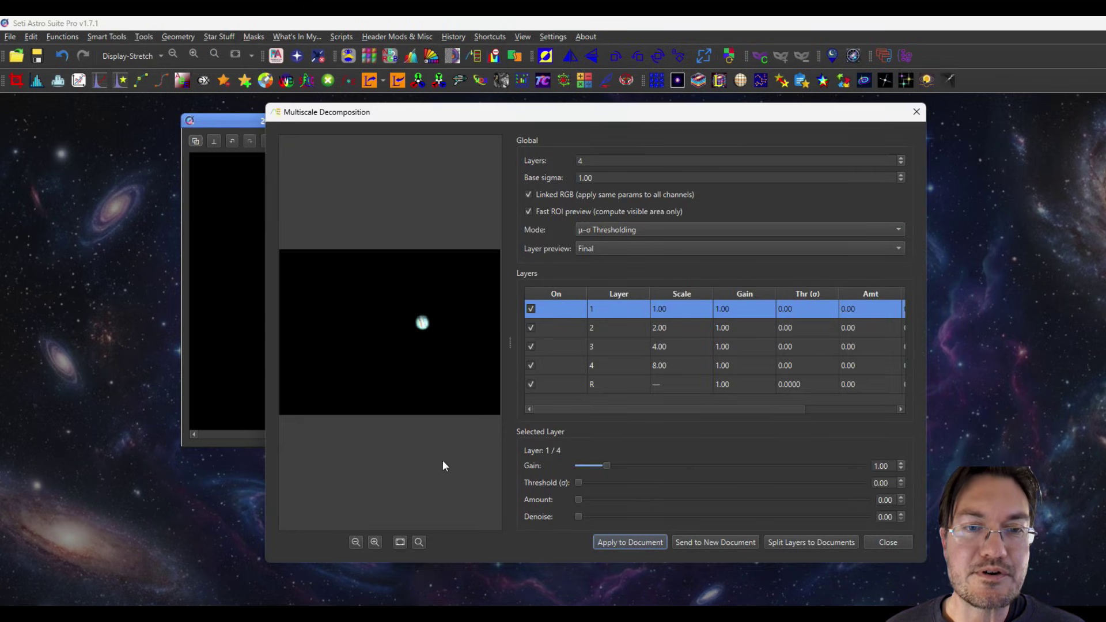
left_click(400, 542)
left_click_drag(625, 468, 614, 470)
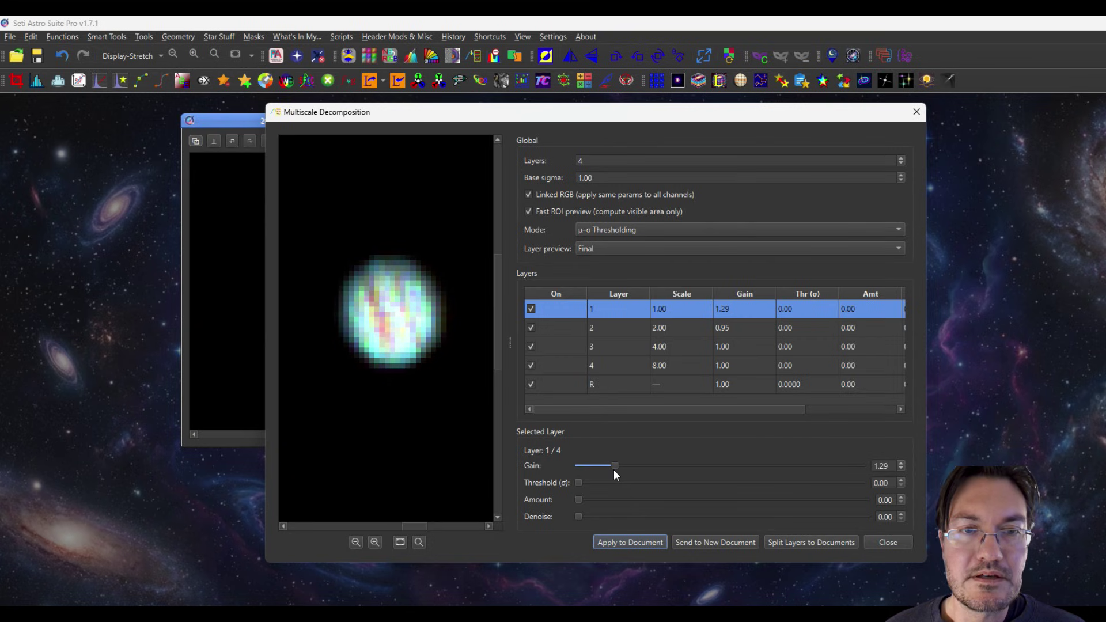
left_click(644, 543)
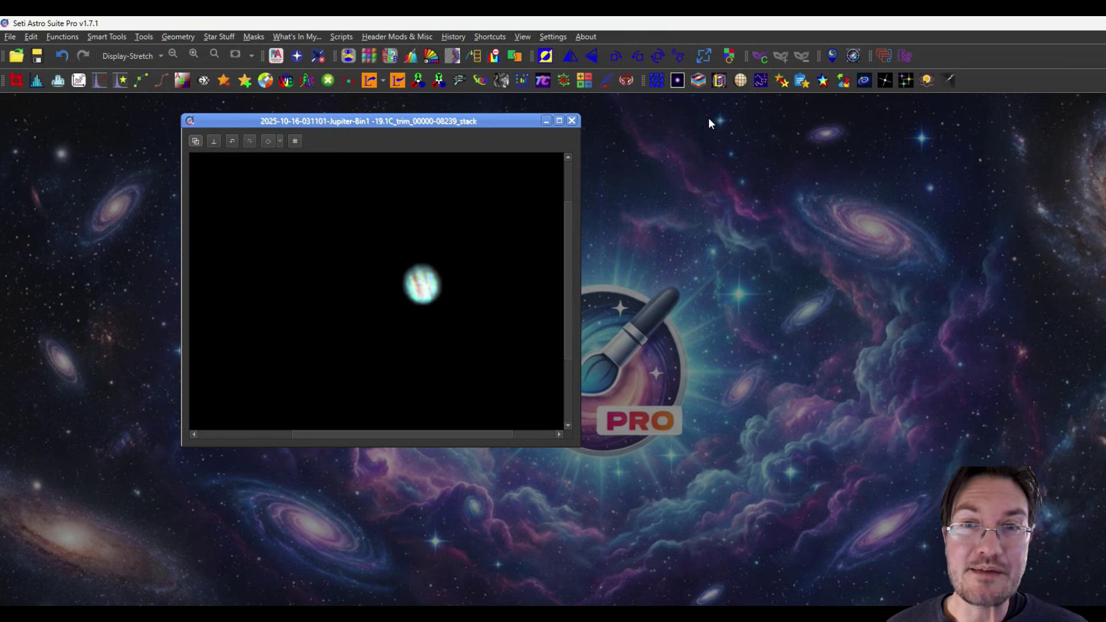
Rescale the Jupiter image by a factor of 4.
left_click(703, 55)
type("4")
left_click(602, 357)
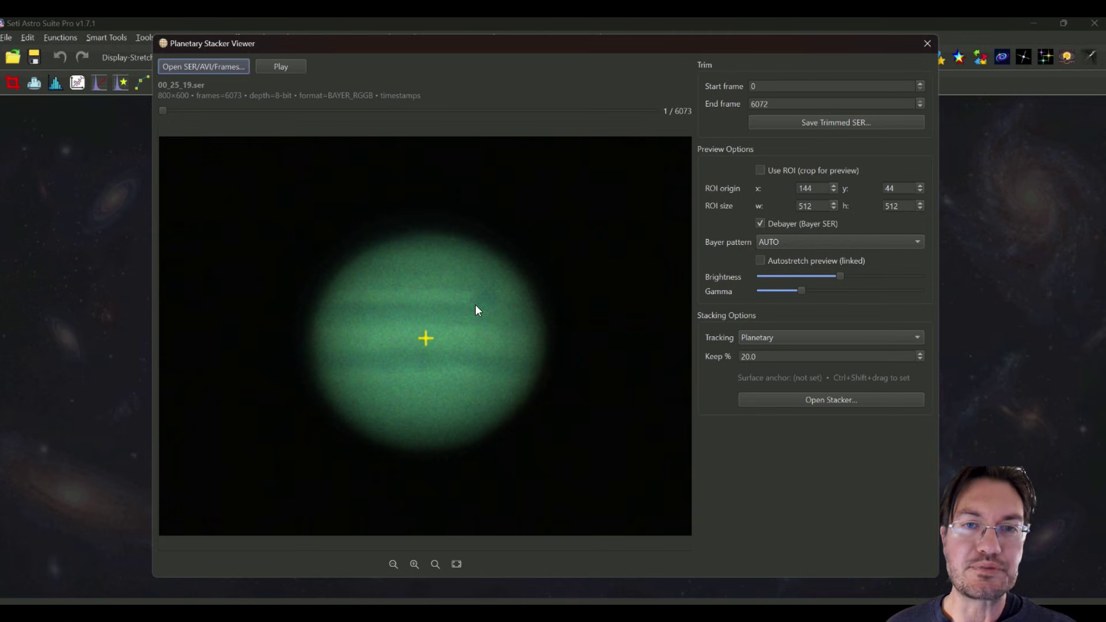
Debayer 00_25_19.ser as BGGR, analyze it, and stack the best 8.4% (510 of 6073 frames).
left_click(854, 243)
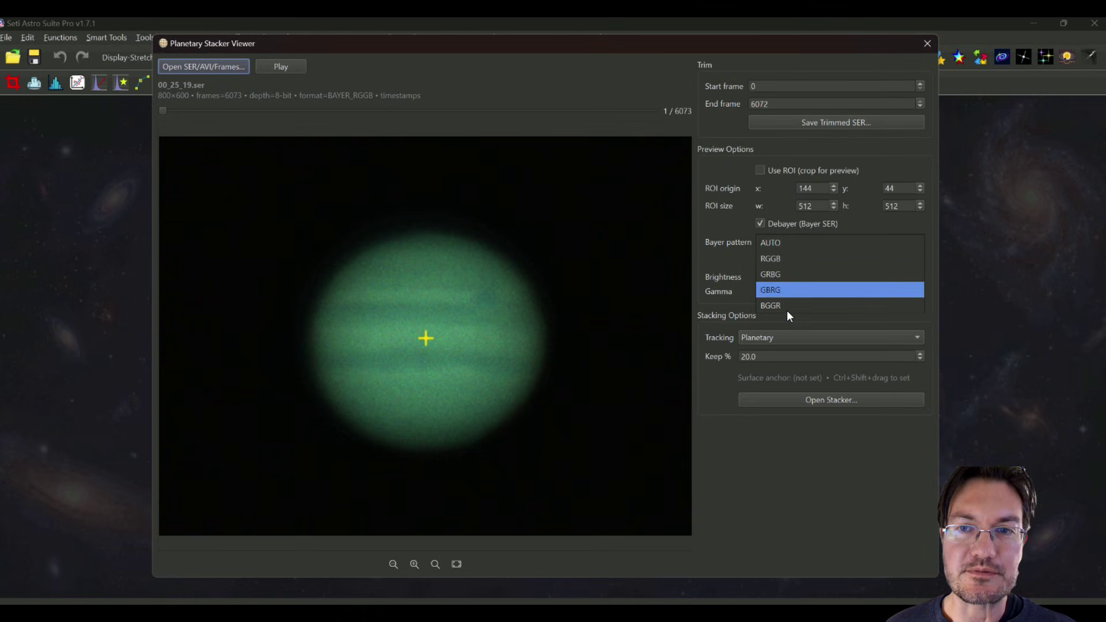
left_click(787, 310)
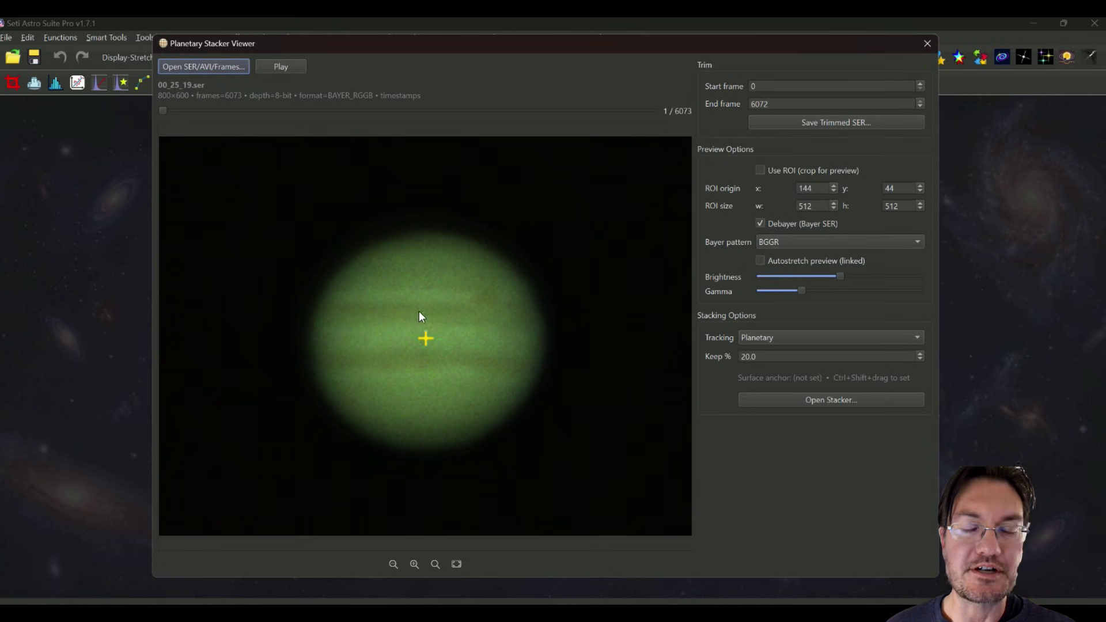
left_click(782, 400)
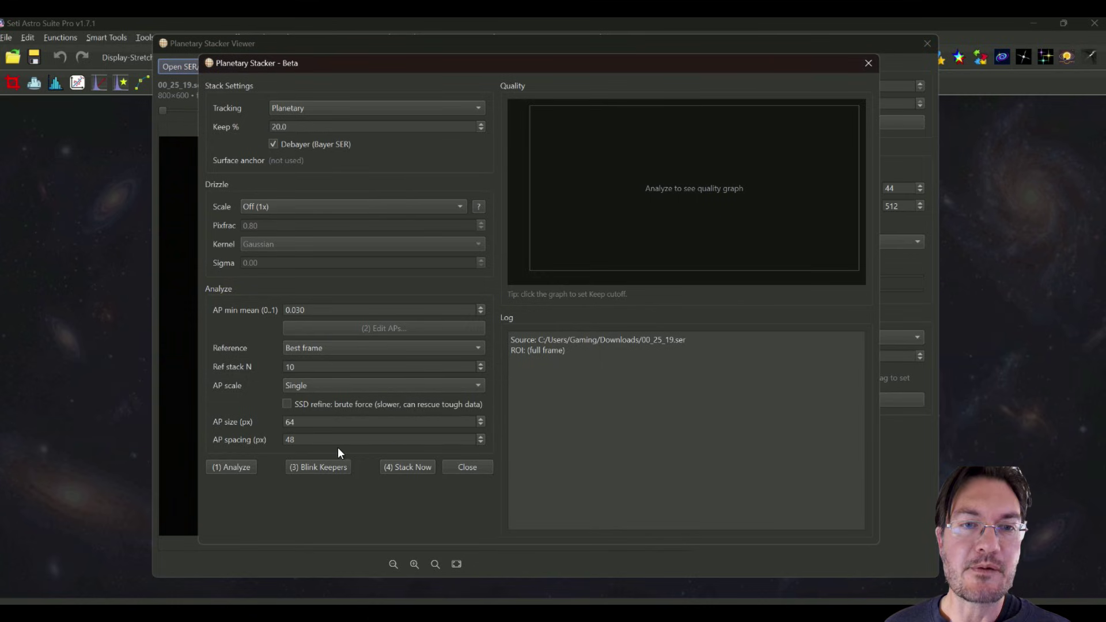
left_click(249, 467)
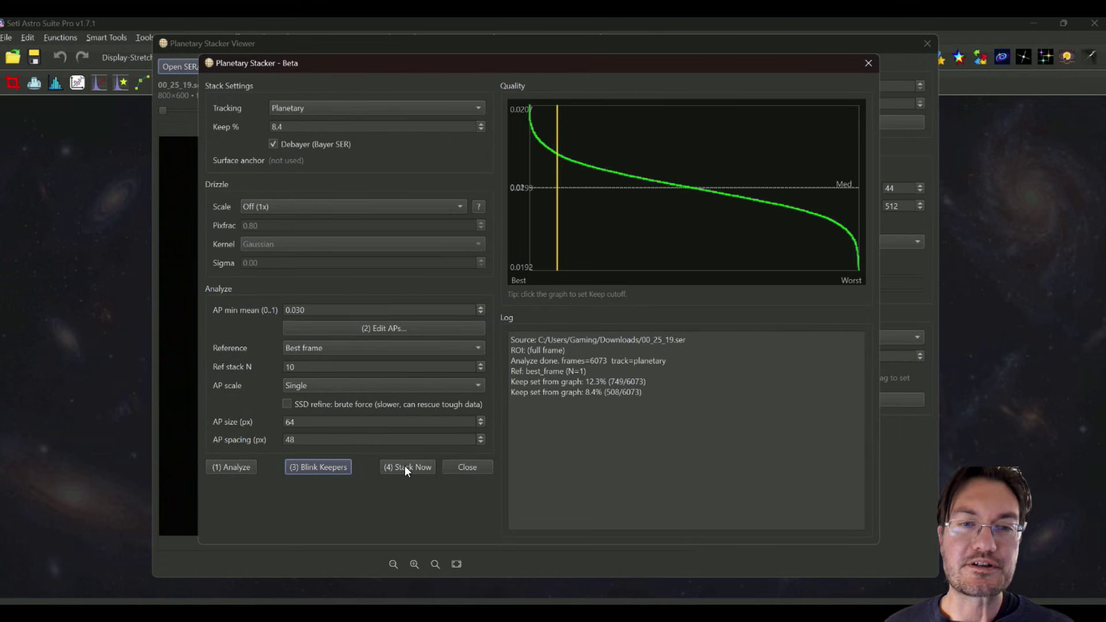
left_click(405, 467)
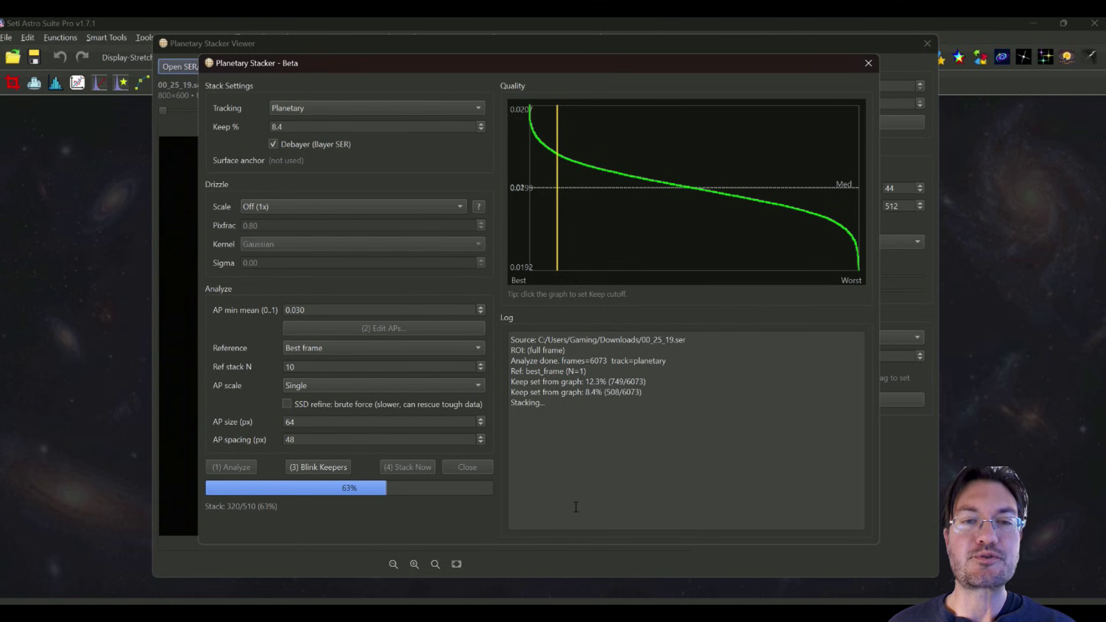
Close the stacker and apply Star-Based white balance to 00_25_19_stack, confirming the message.
left_click(870, 63)
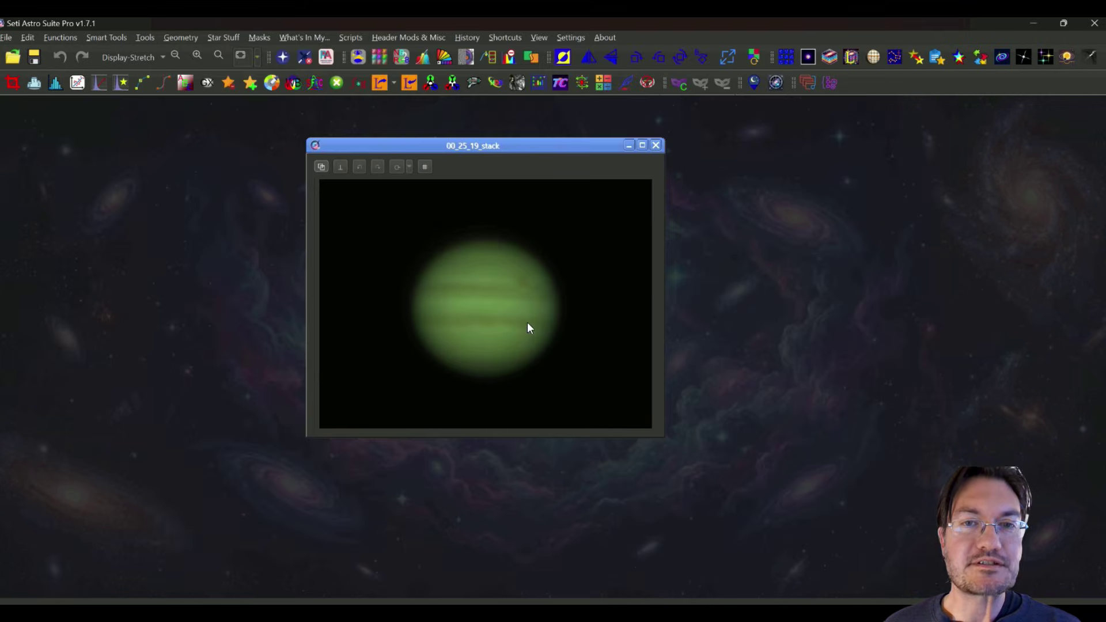
left_click(293, 82)
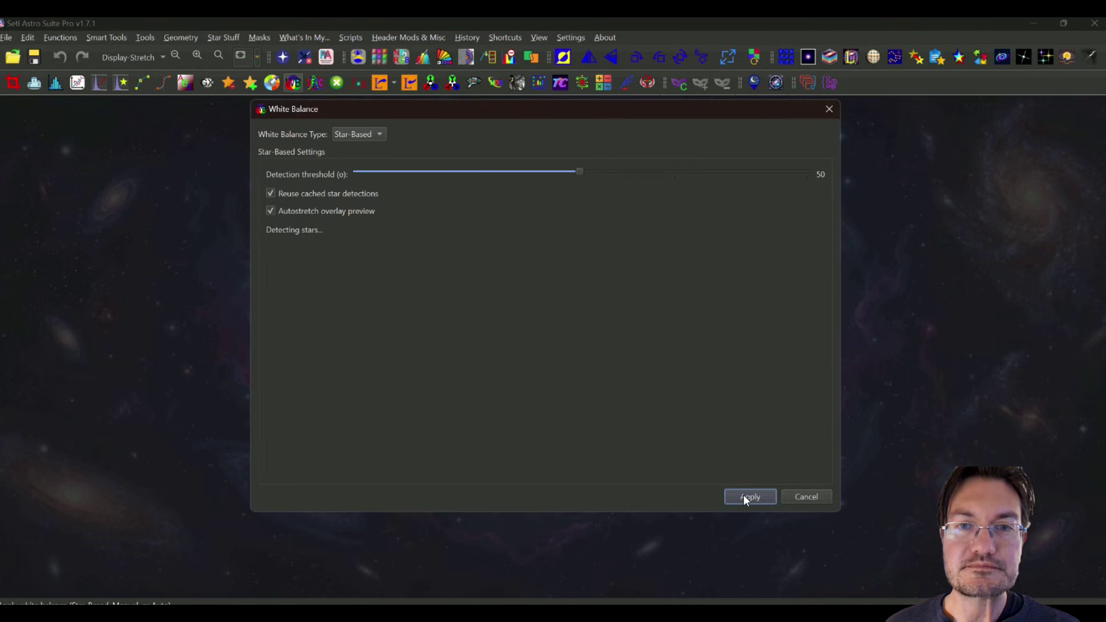
left_click(743, 497)
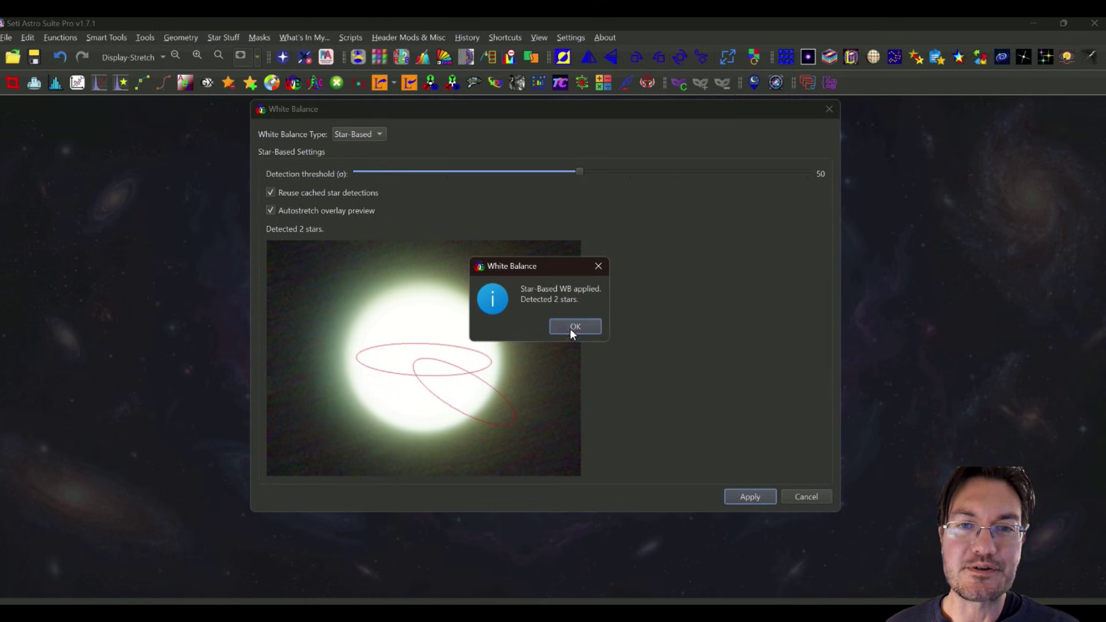
left_click(573, 328)
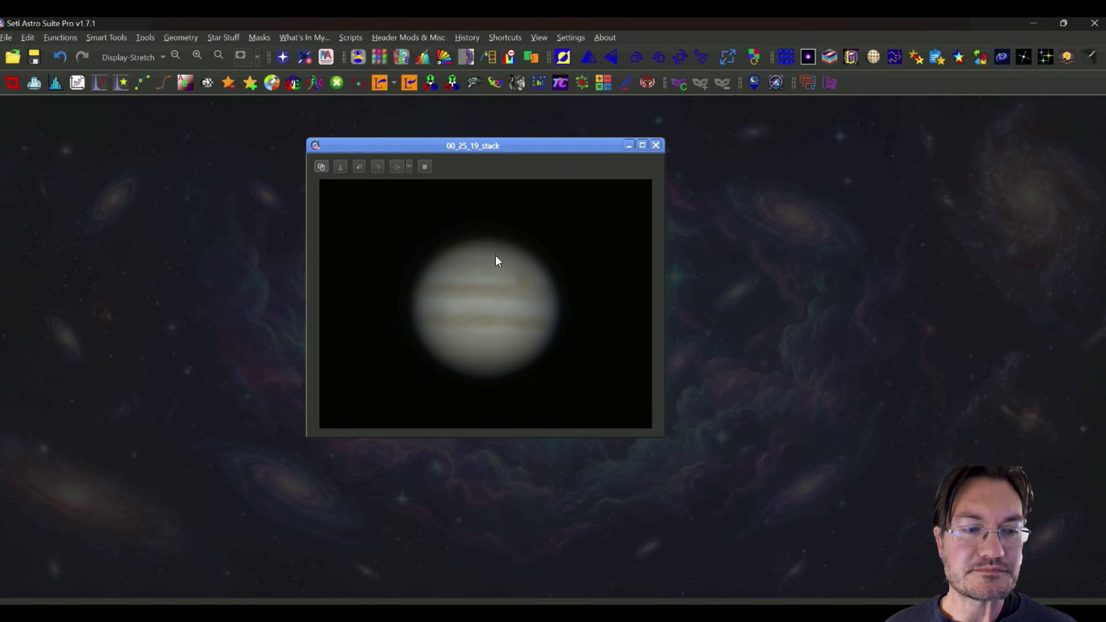
Apply multiscale sharpening with layers 2 and 3 gain 10.00 and layer 4 gain 2.71.
left_click(491, 56)
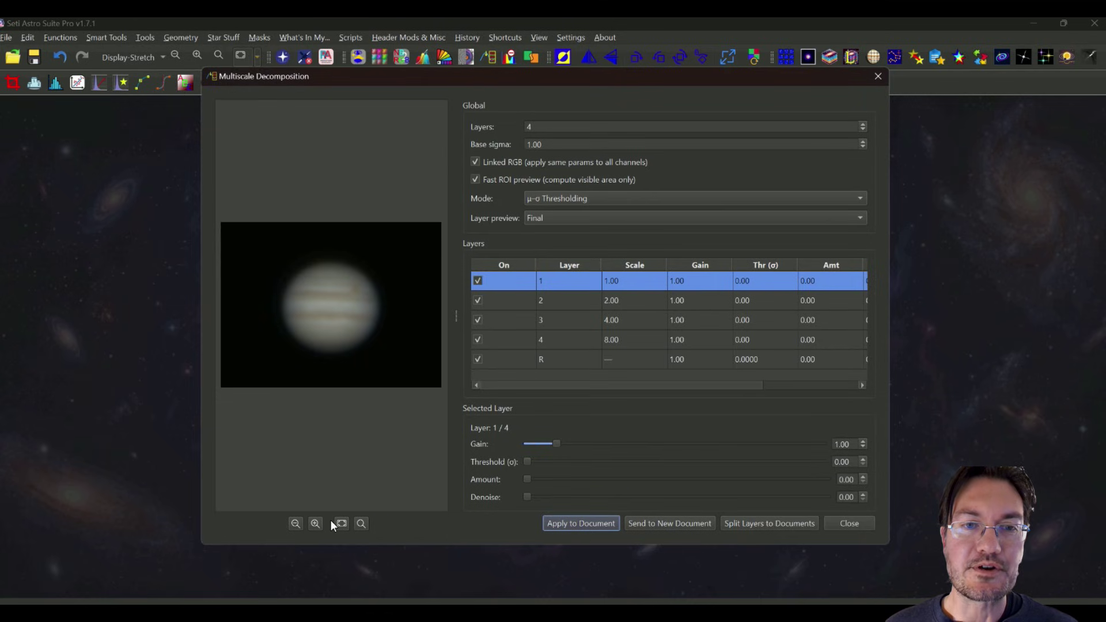
left_click(316, 523)
left_click(315, 522)
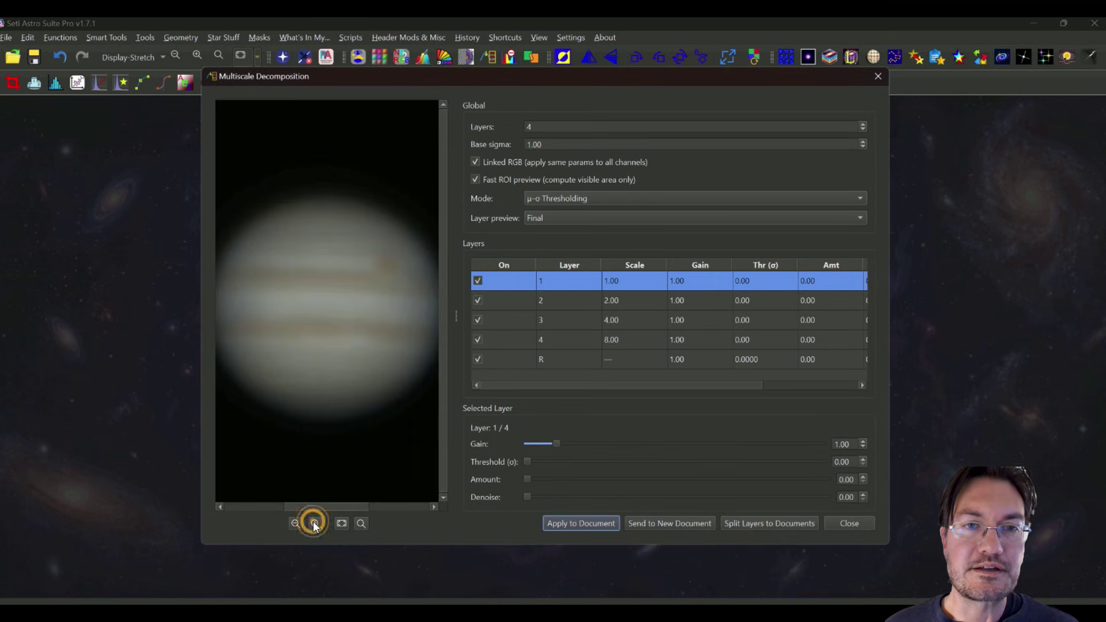
left_click(315, 522)
left_click(568, 300)
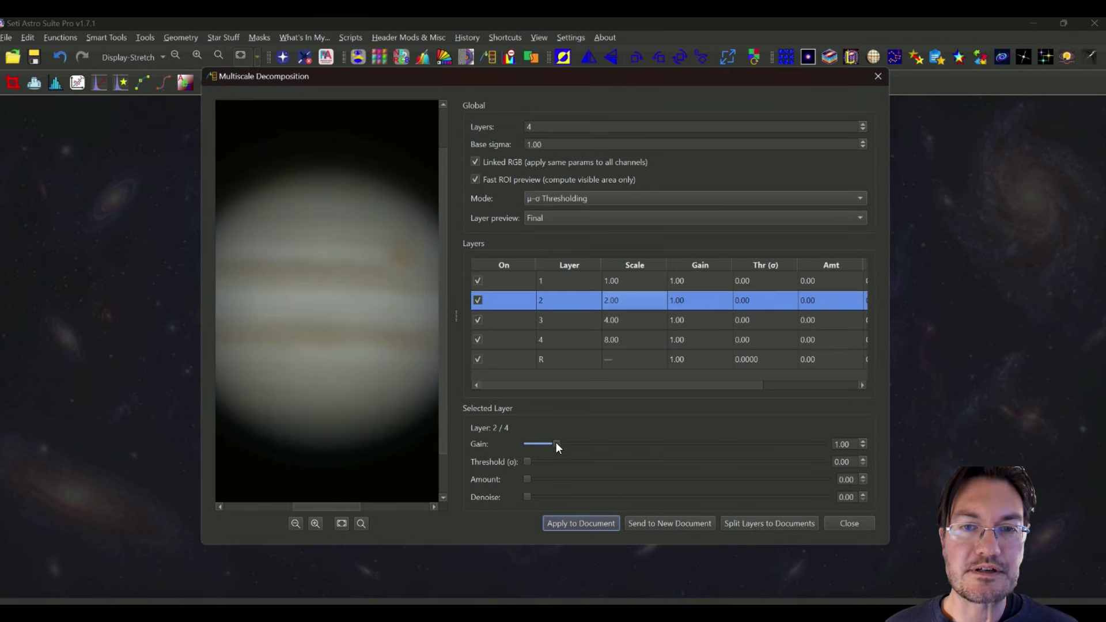
left_click_drag(556, 444, 859, 443)
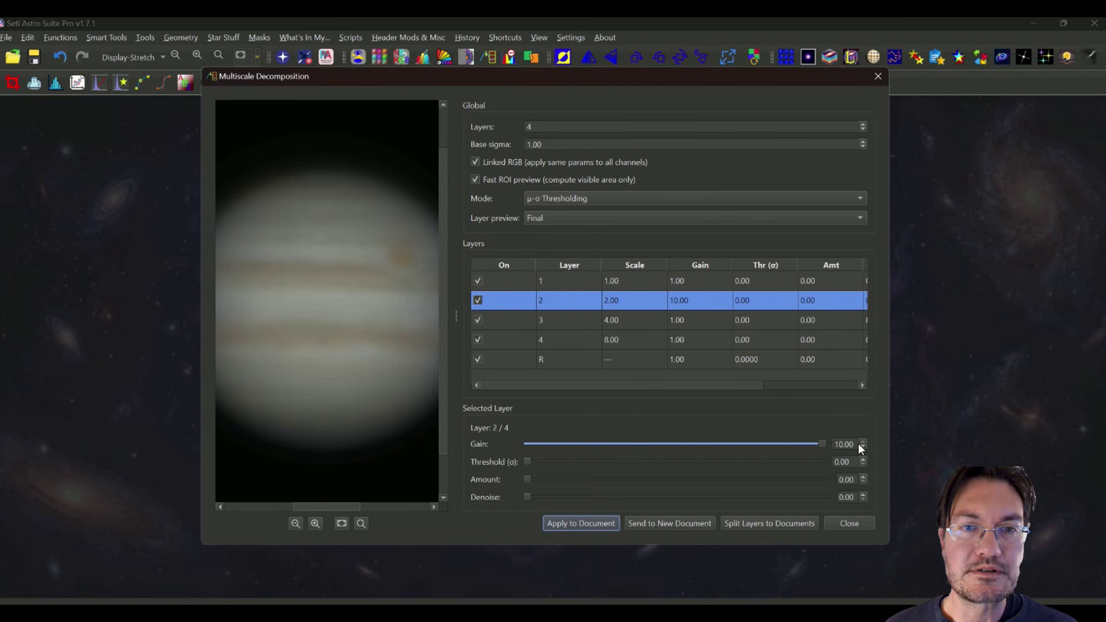
left_click(597, 319)
left_click_drag(555, 443, 842, 449)
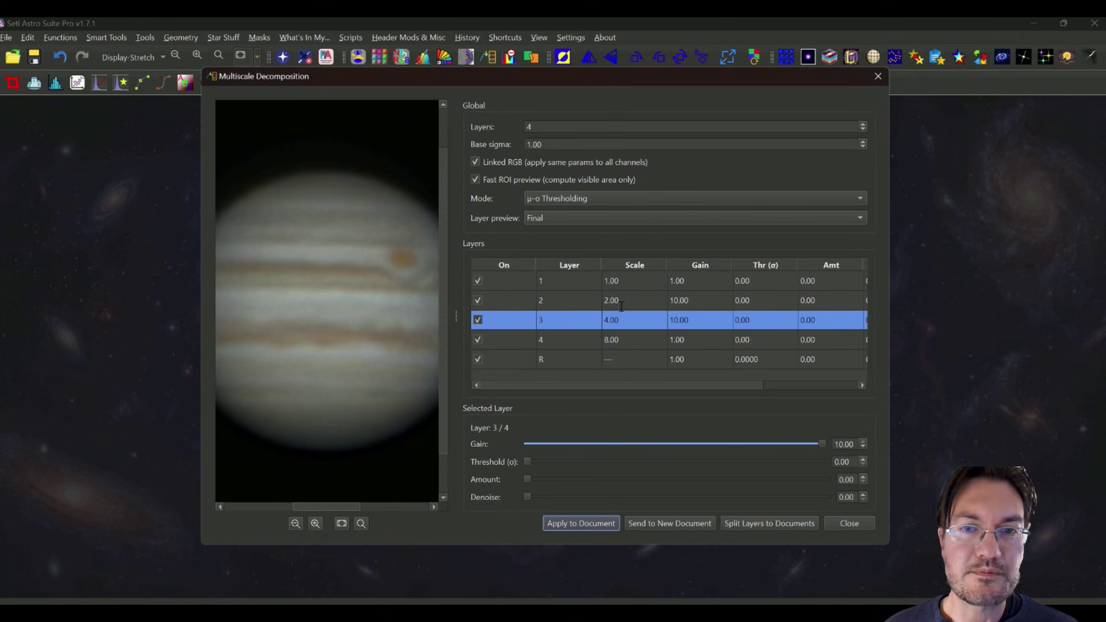
left_click(597, 341)
left_click_drag(551, 438, 608, 448)
left_click(586, 525)
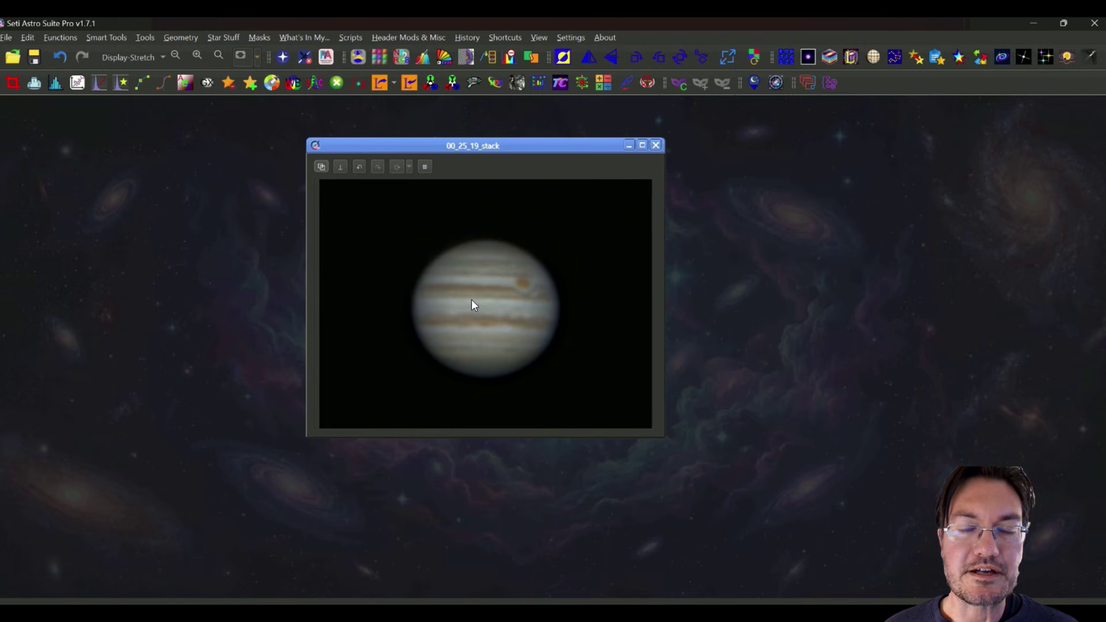
Re-sharpen with gentler gains: layer 2 at 2.08 with 0.10 denoise, layer 3 2.86, layer 4 1.62.
left_click(487, 57)
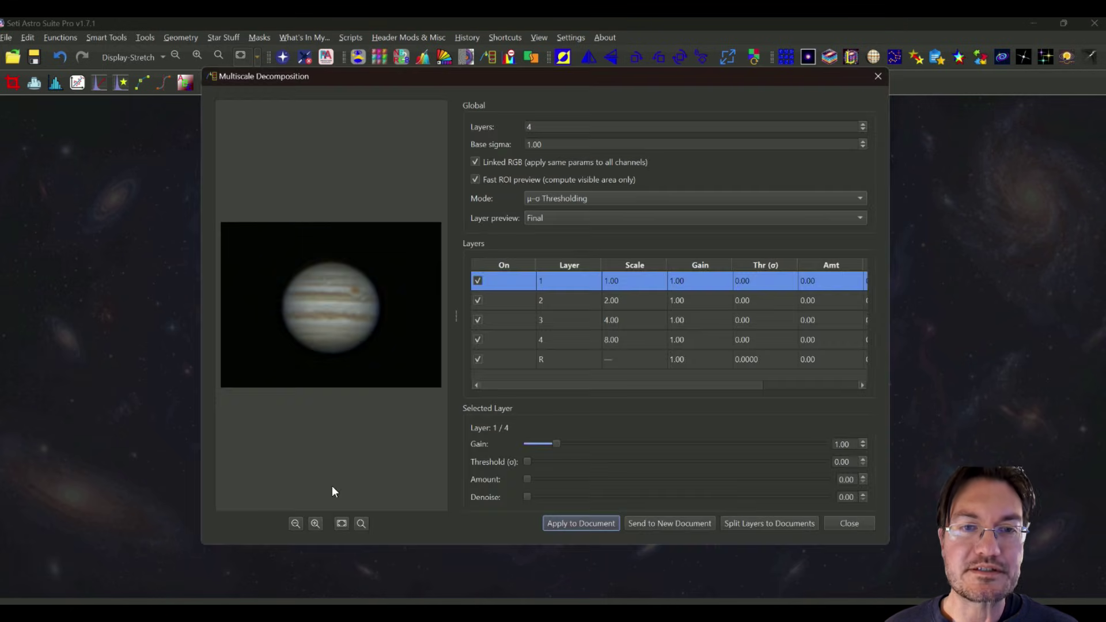
left_click(316, 523)
left_click(316, 523)
left_click(315, 523)
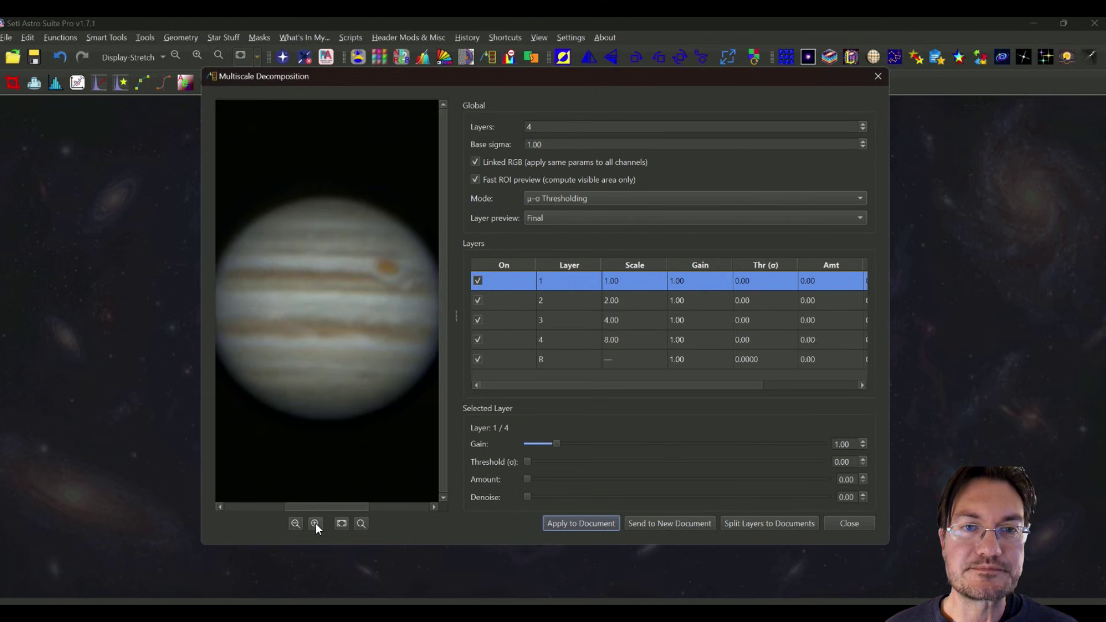
left_click(562, 300)
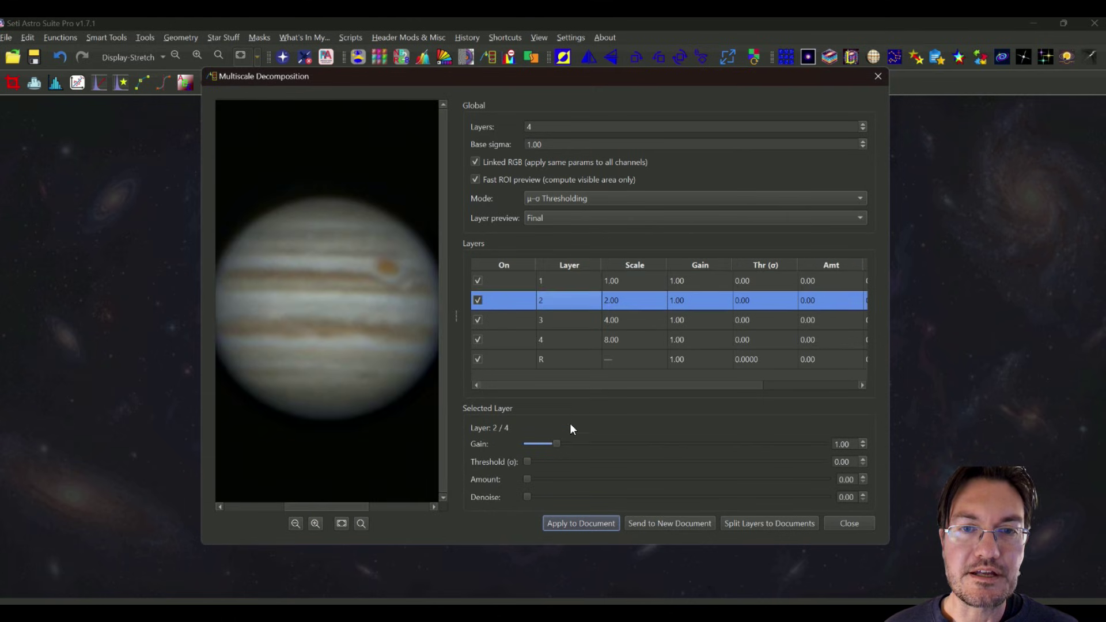
left_click_drag(555, 447, 589, 446)
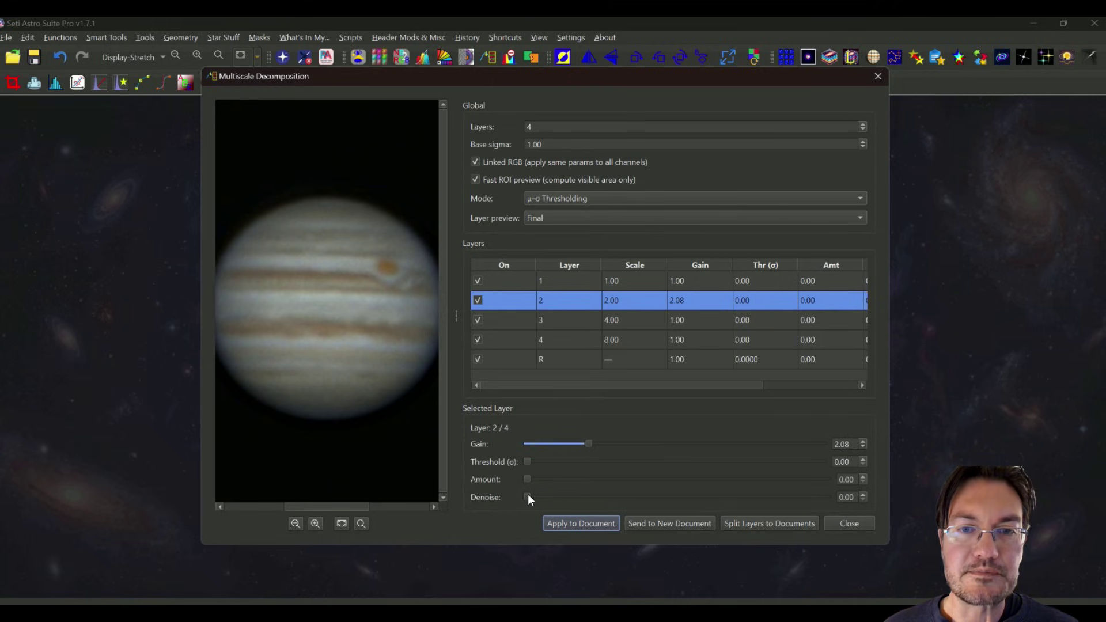
left_click_drag(528, 496, 597, 499)
left_click(592, 320)
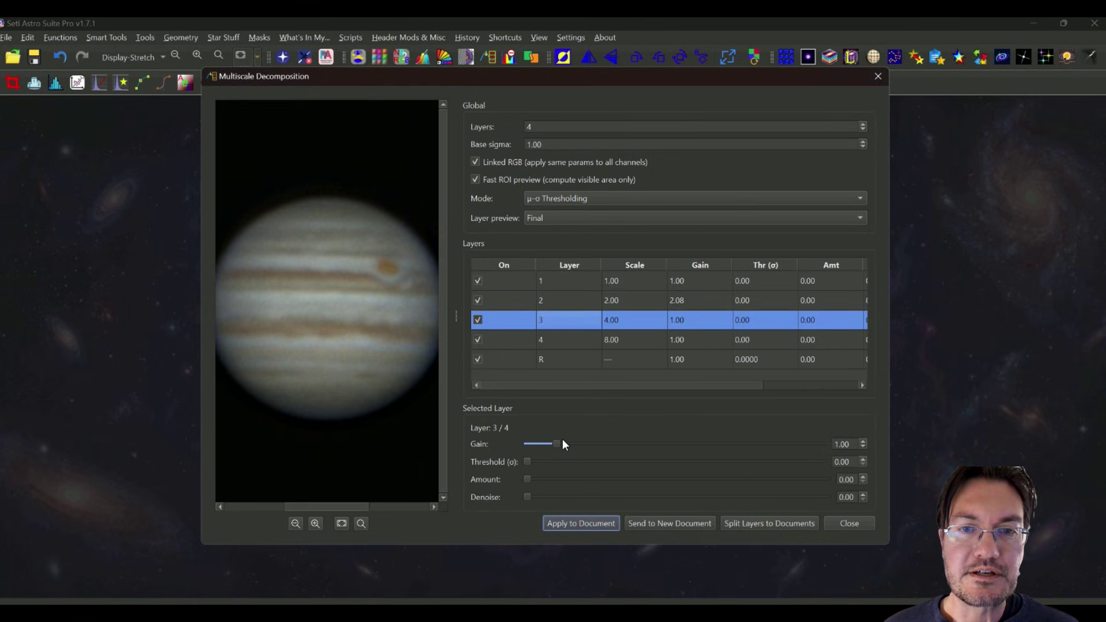
left_click_drag(555, 441, 612, 447)
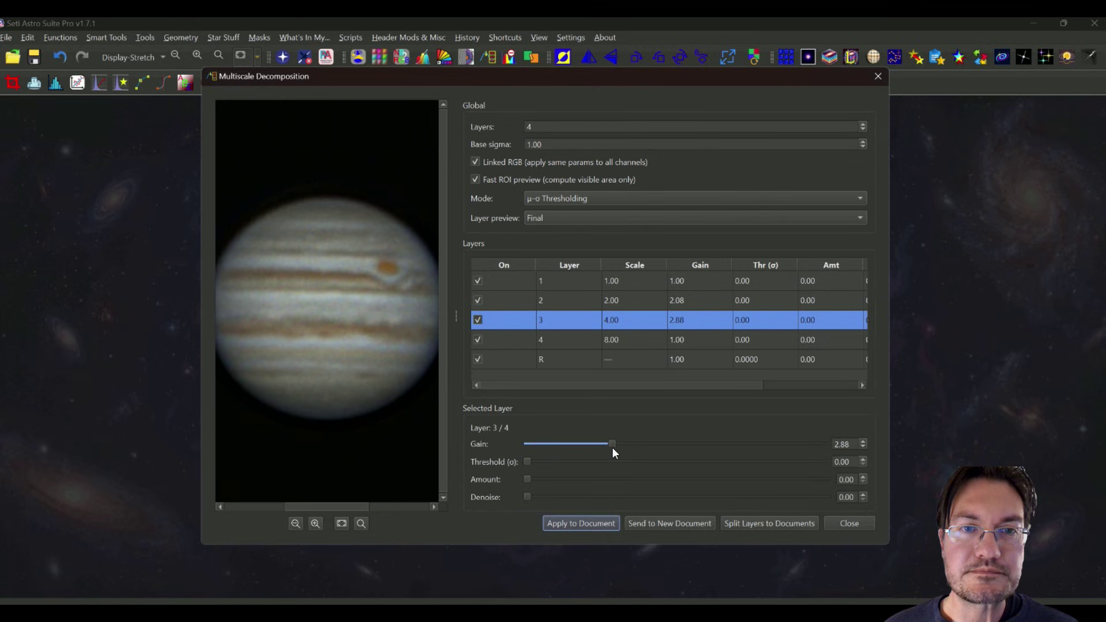
left_click(591, 338)
left_click_drag(556, 442, 575, 445)
left_click(569, 522)
Duplicate the Jupiter image, move the copy aside, and bring the original forward.
left_click_drag(321, 166, 710, 185)
left_click_drag(300, 148, 859, 308)
left_click(416, 292)
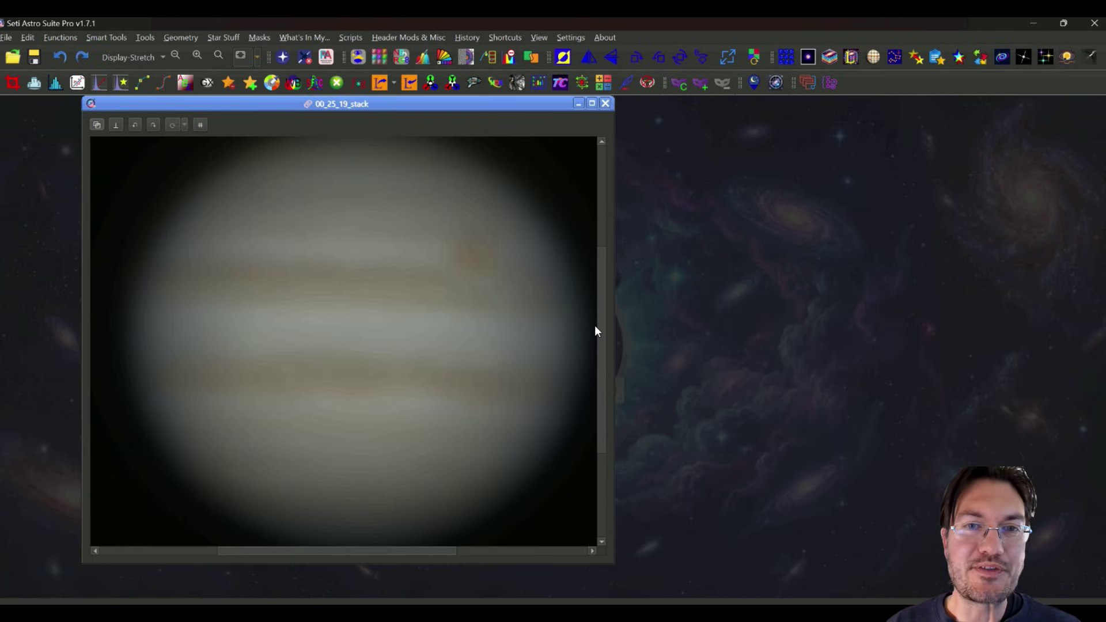
Toggle between 00_25_19_stack and its sharpened duplicate, then tile the Jupiter windows side by side.
key("ctrl+Tab")
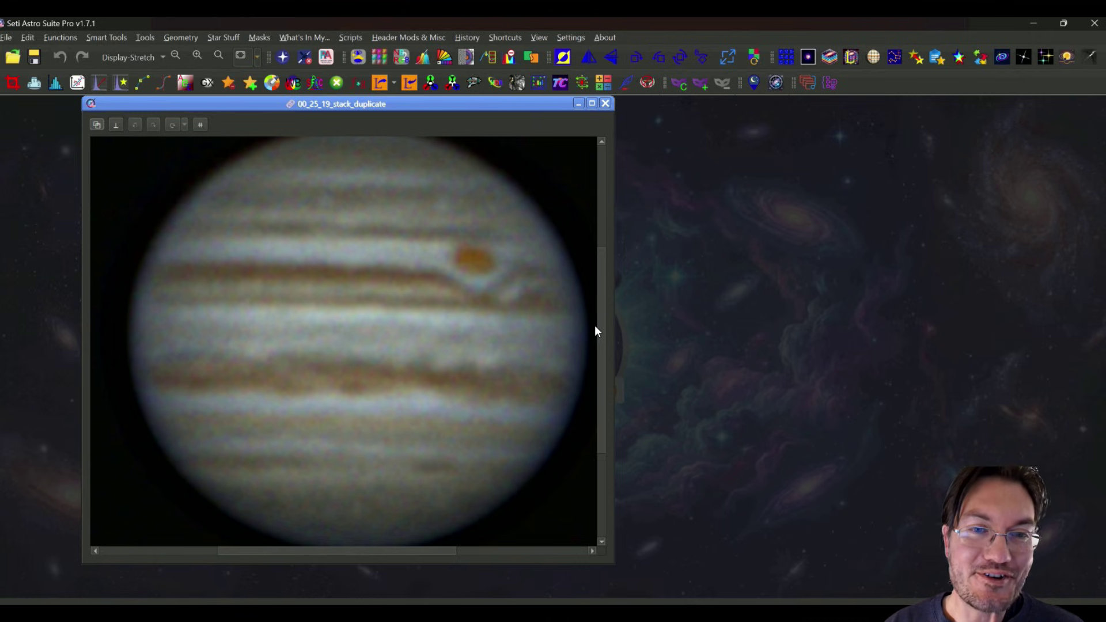
key("ctrl+Tab")
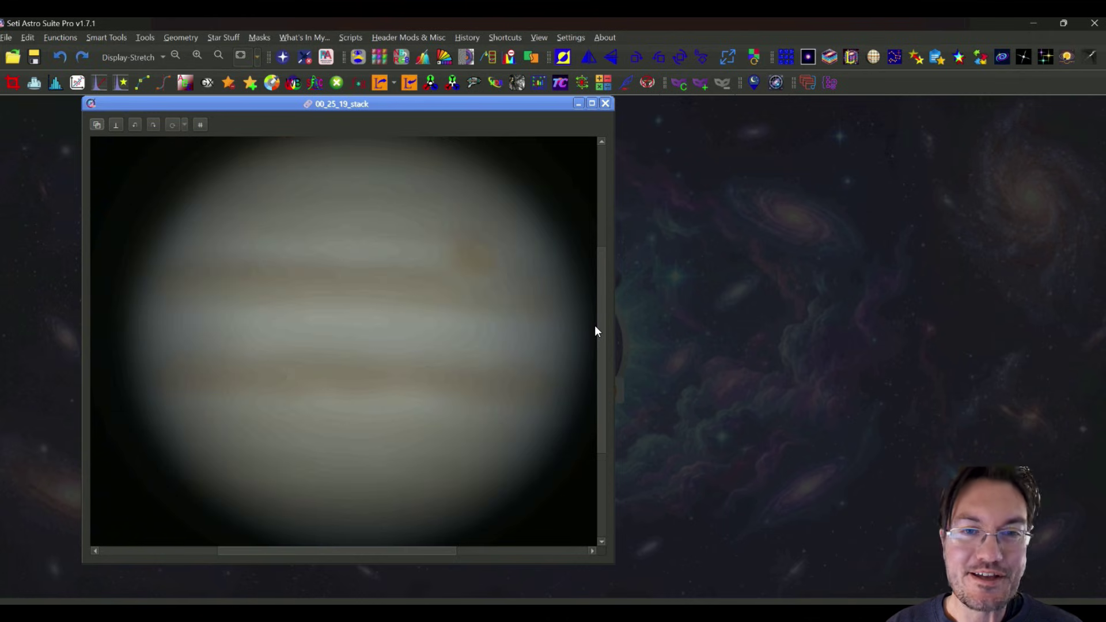
key("ctrl+Tab")
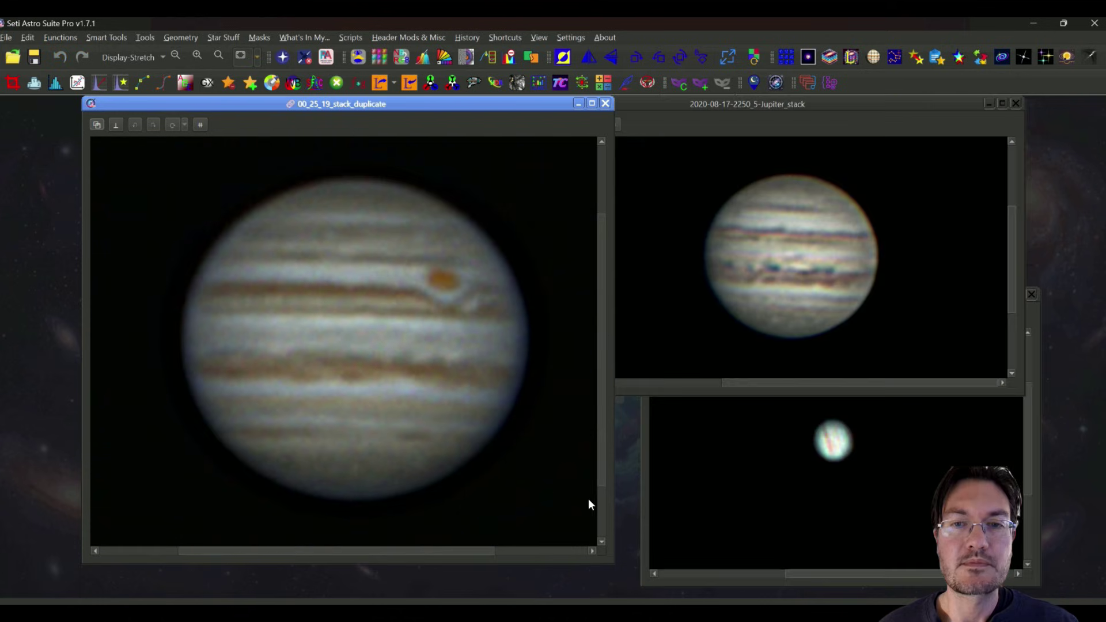
left_click_drag(589, 499, 629, 500)
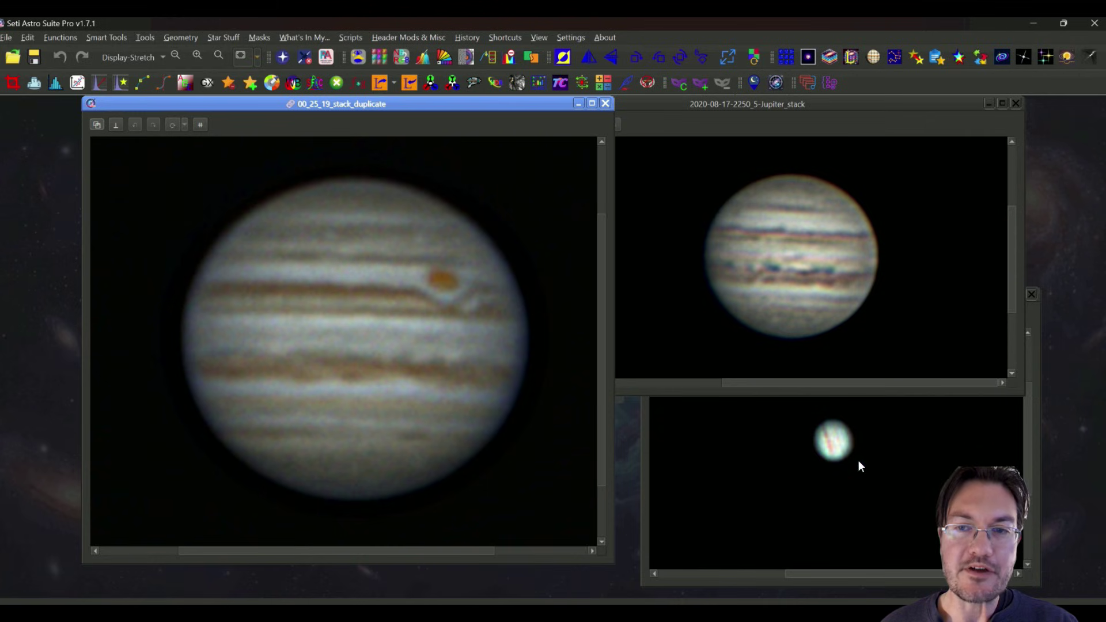